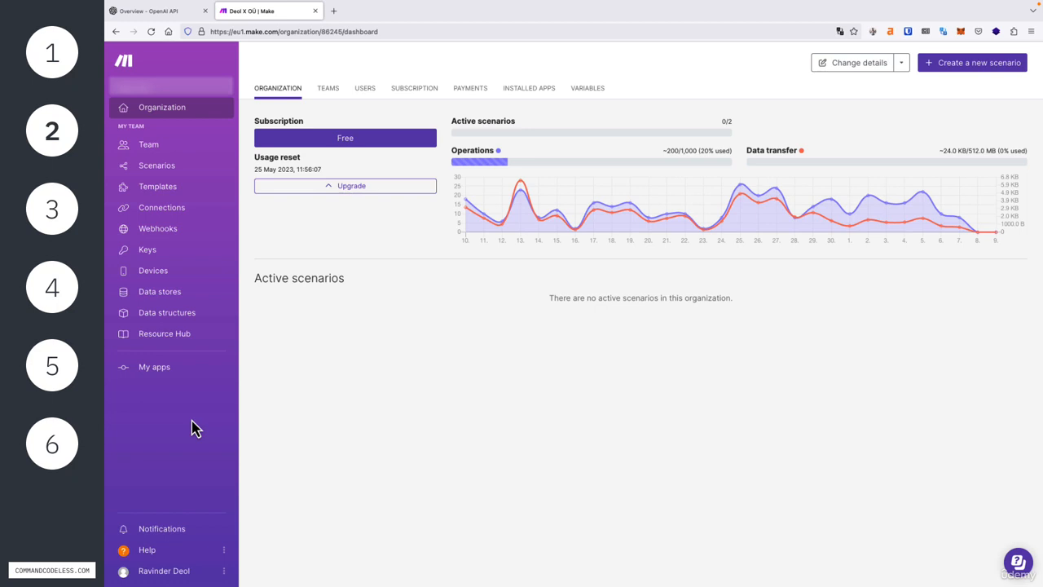
Step: Go to the Scenarios list and create a new empty scenario
click(165, 167)
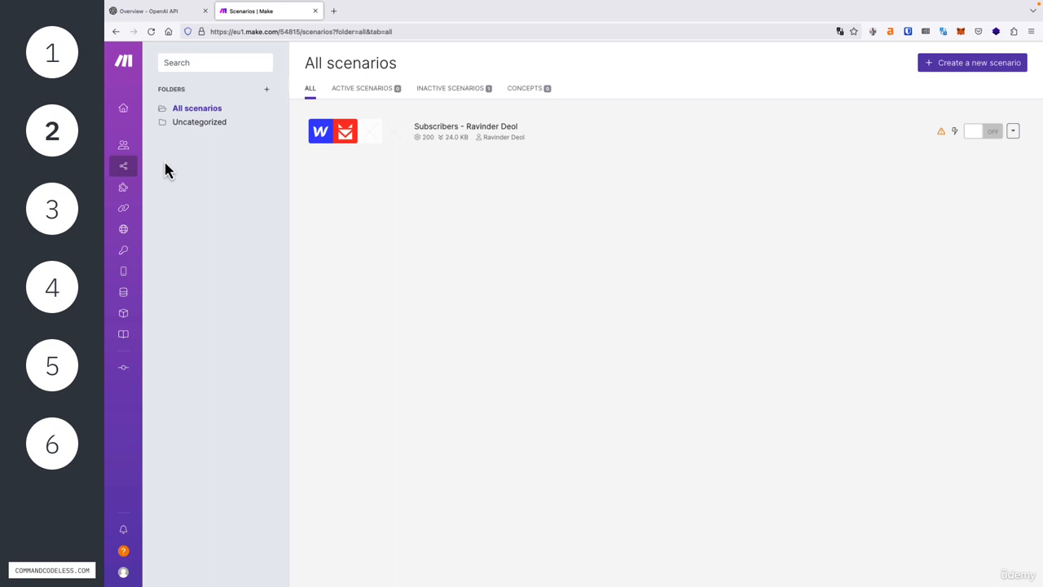
click(965, 63)
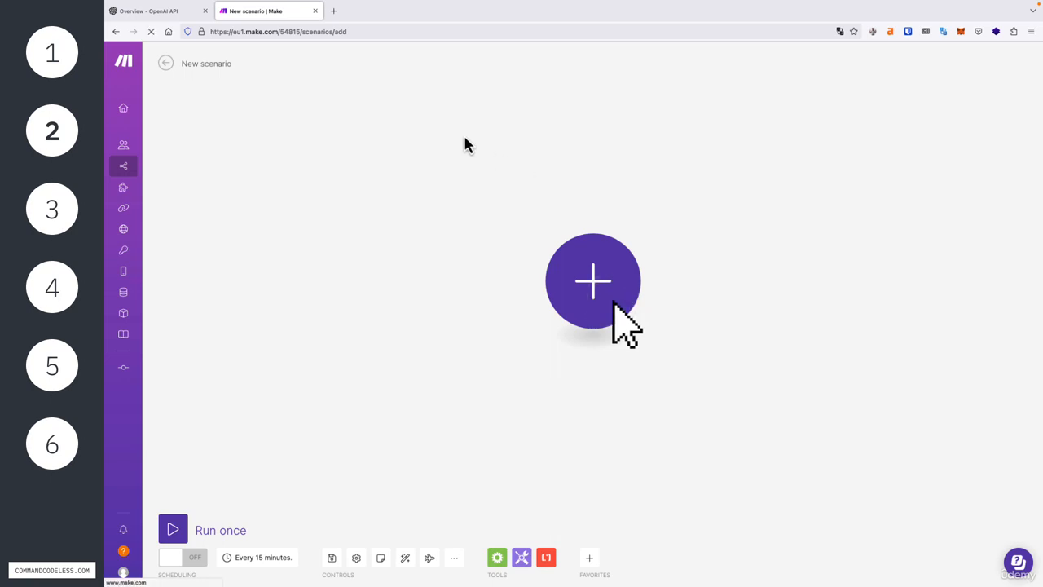
Step: Replace the 'New scenario' title with 'gpt reply bot'
double_click(216, 64)
triple_click(216, 64)
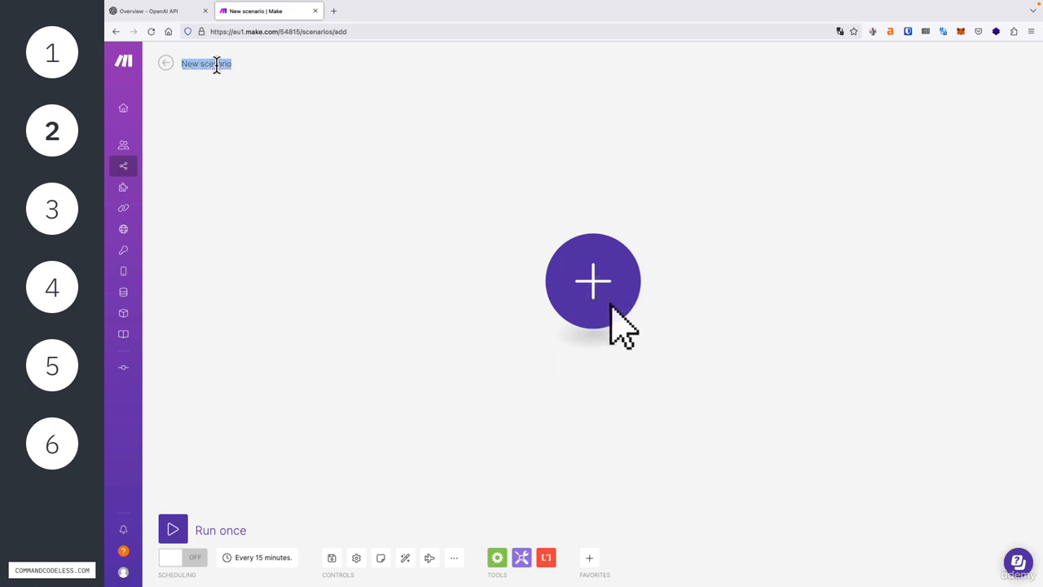
text(gpt reply bot)
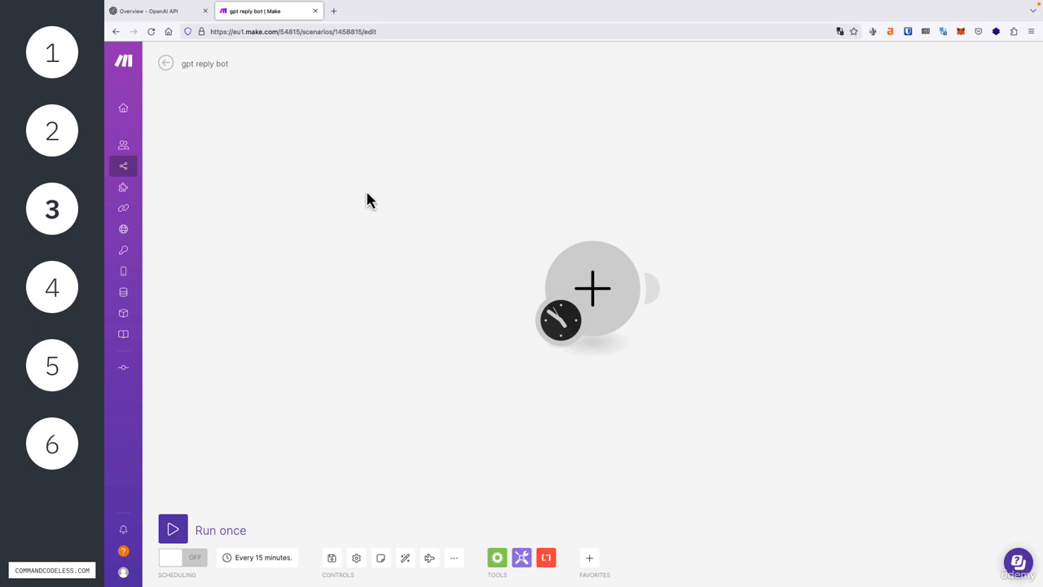
click(594, 287)
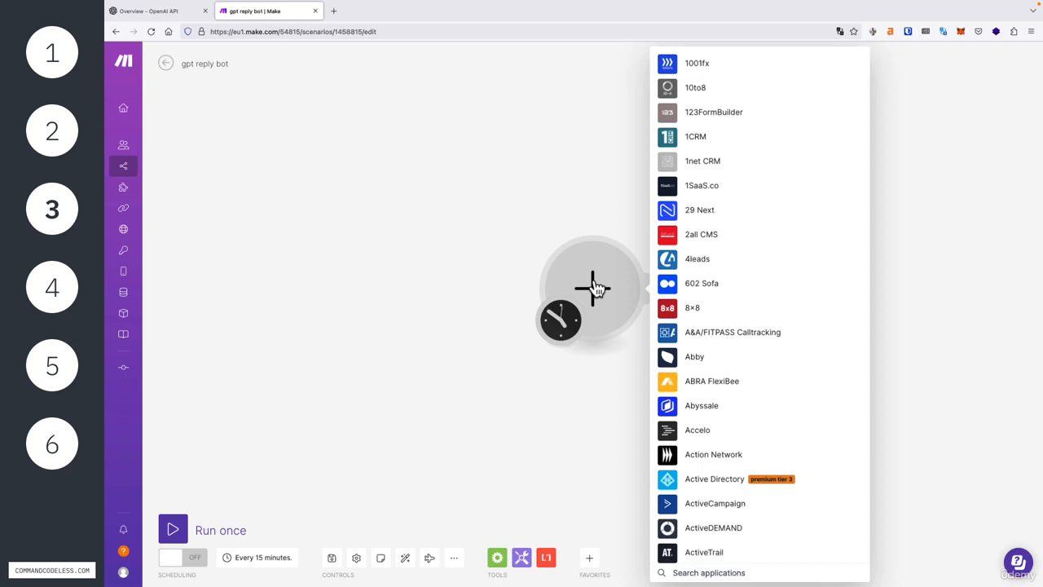
text(teleg)
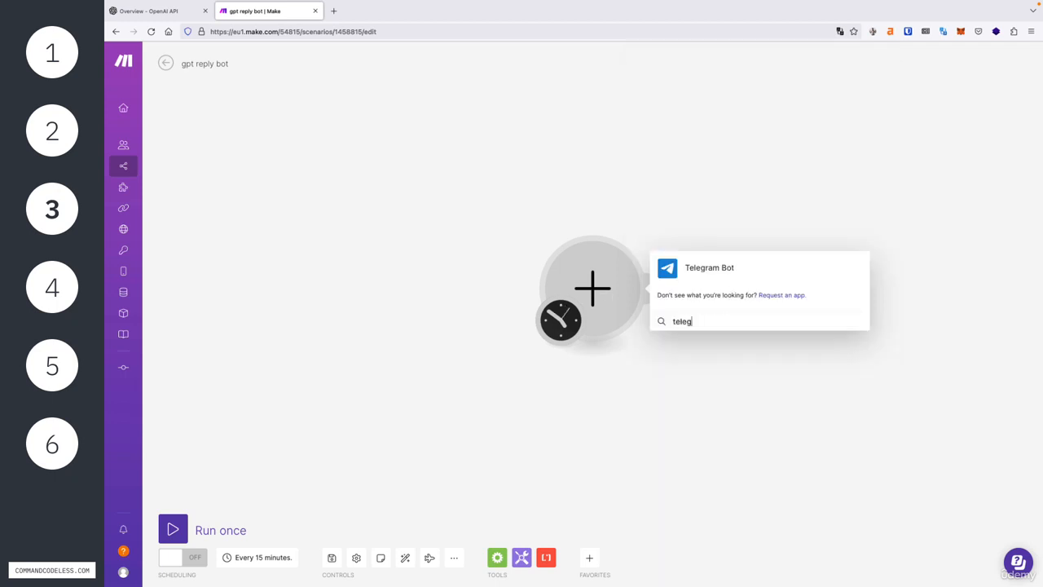
click(725, 277)
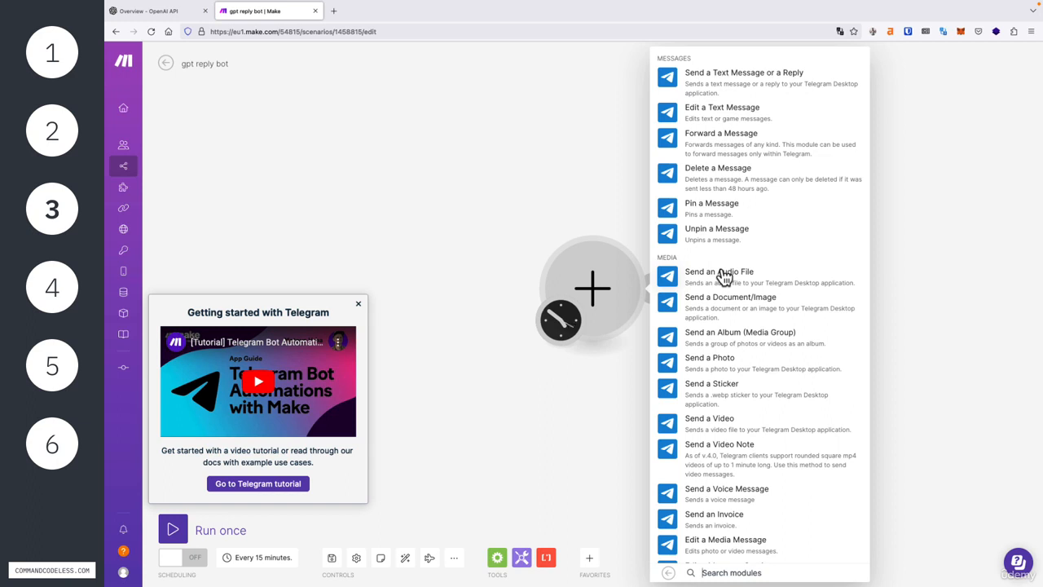
click(358, 304)
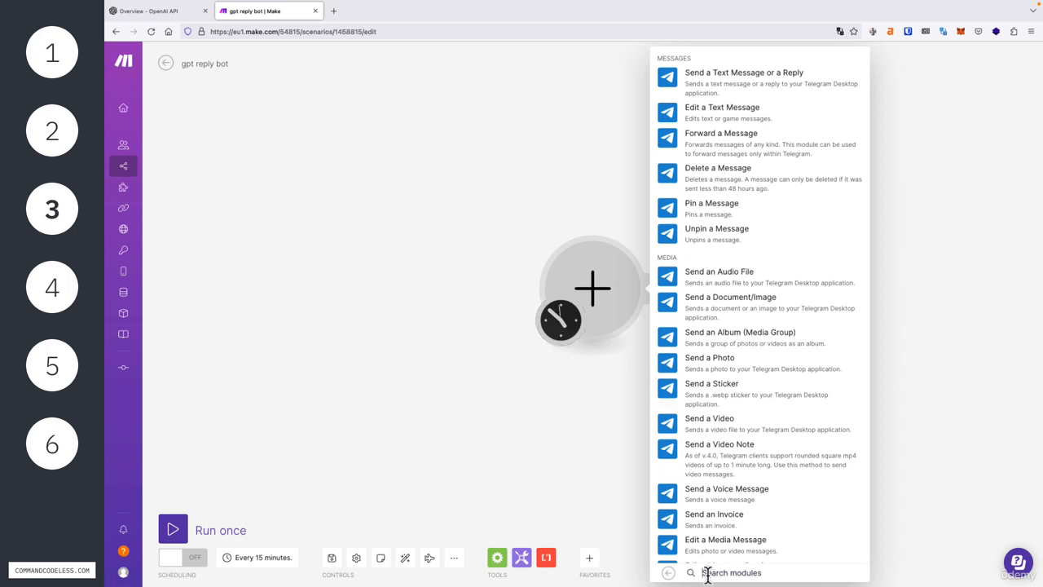
text(watch)
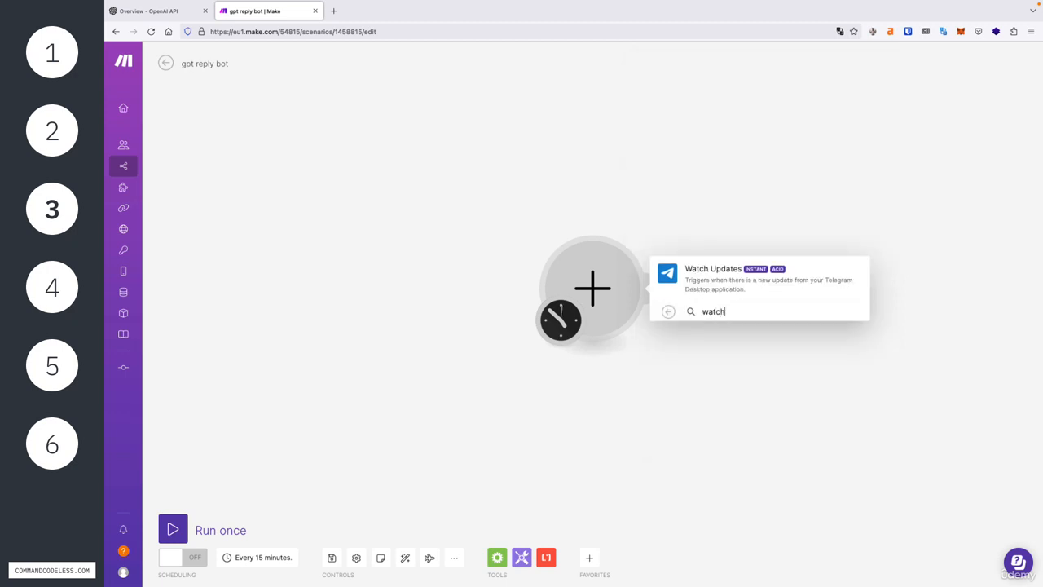
click(747, 291)
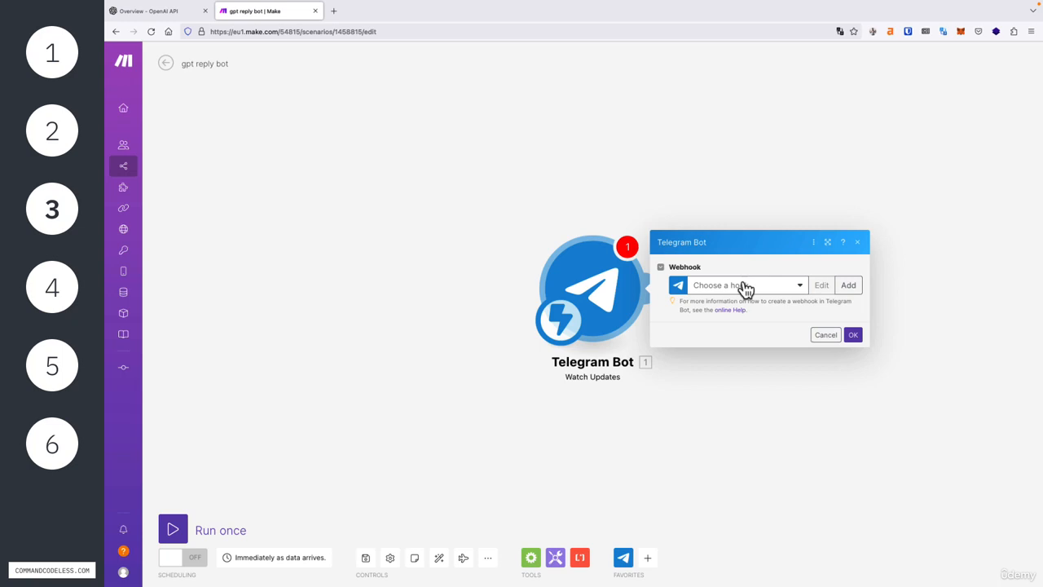
Step: Add a webhook named 'Telegram Webhook' and start creating its Telegram connection
click(848, 286)
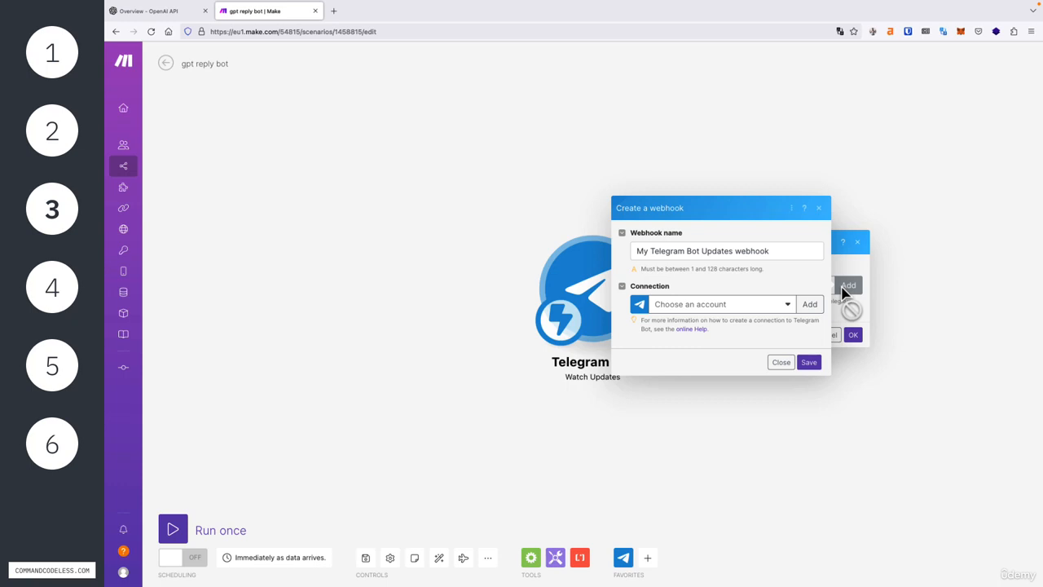
click(764, 255)
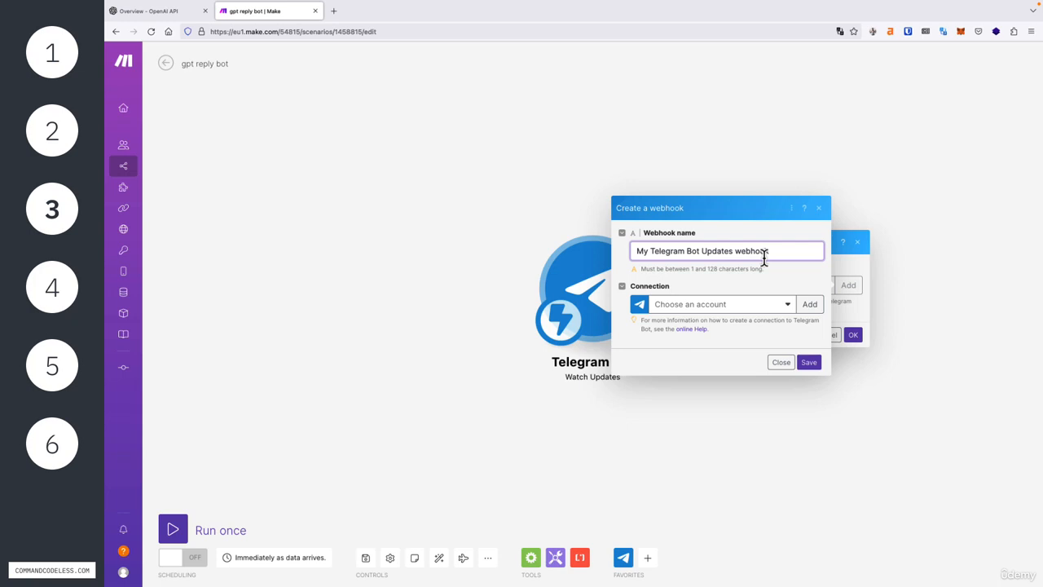
double_click(651, 254)
key(BackSpace)
drag(721, 251, 673, 251)
text(W)
click(810, 304)
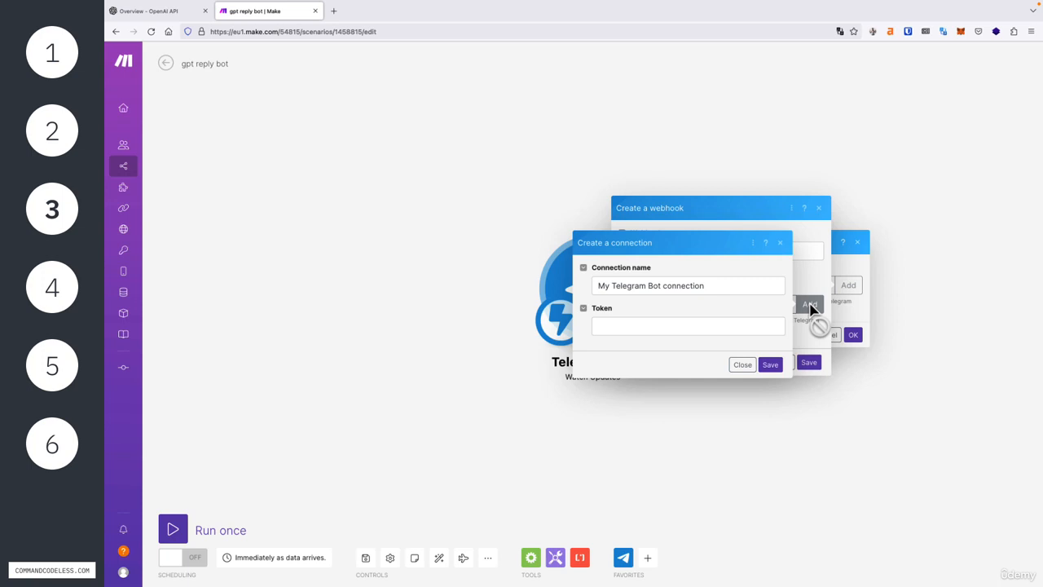
Step: Replace the default connection name with 'GPT Reply Bot Connection'
triple_click(732, 290)
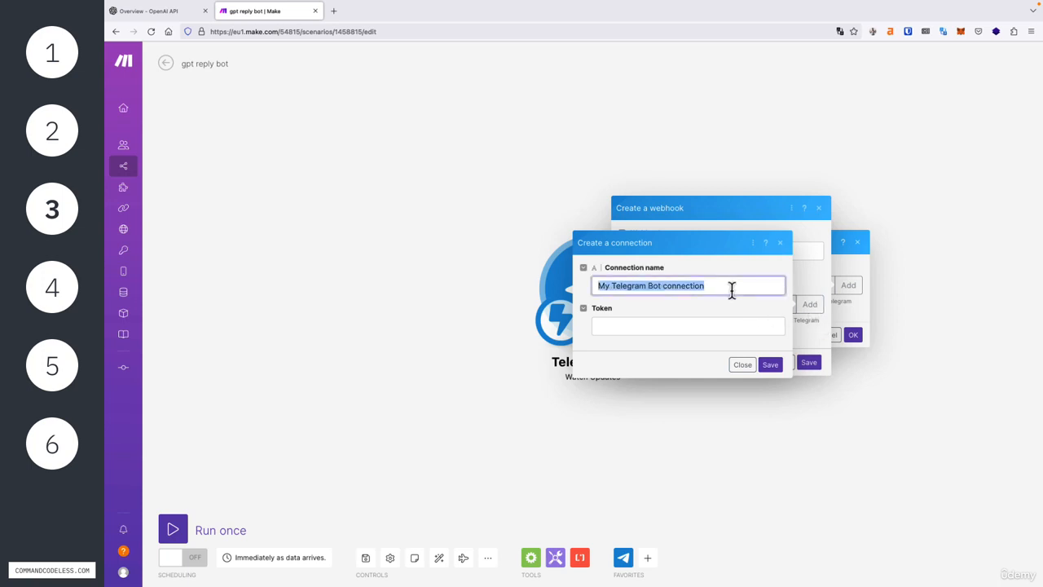
text(GPT)
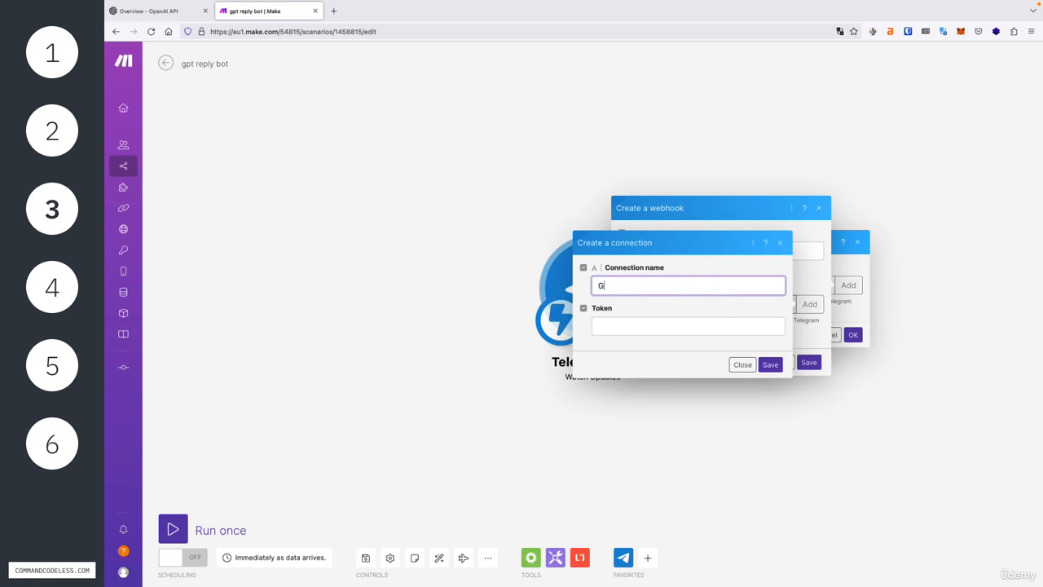
text( Reply Bot Connection)
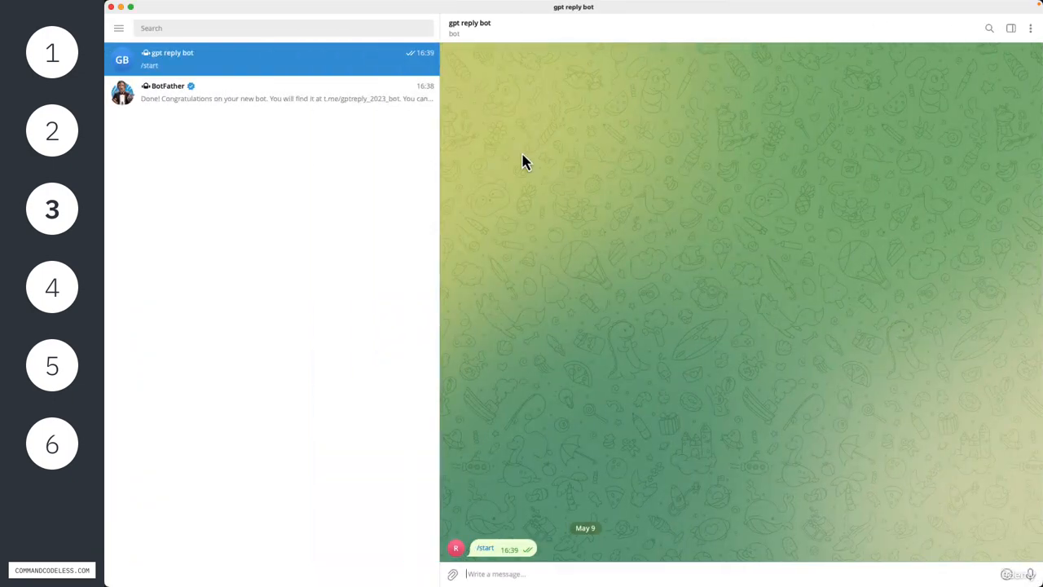
Step: Copy the new bot's HTTP API token from the BotFather chat in Telegram
click(340, 101)
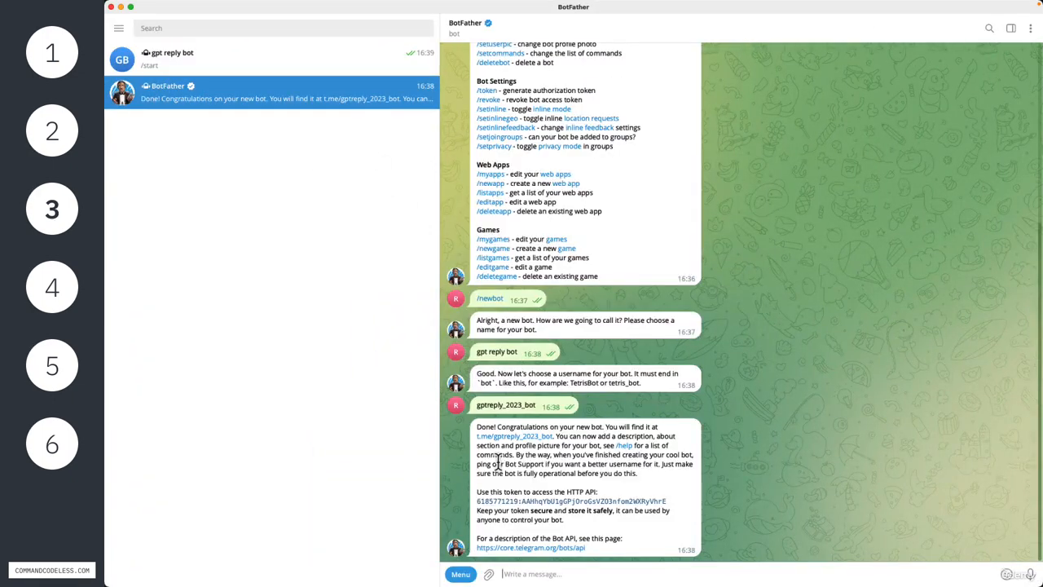
double_click(479, 511)
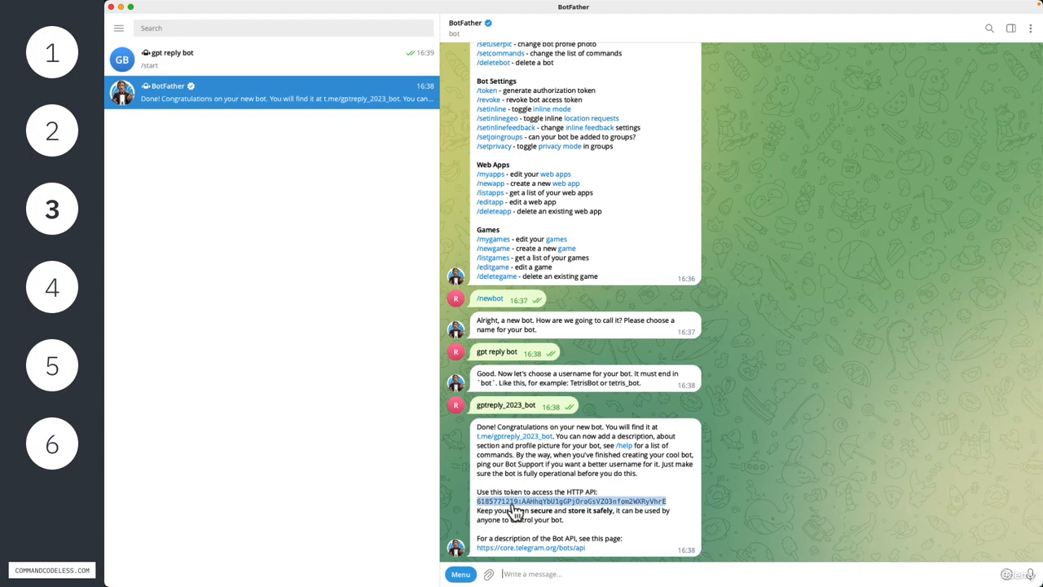
click(512, 503)
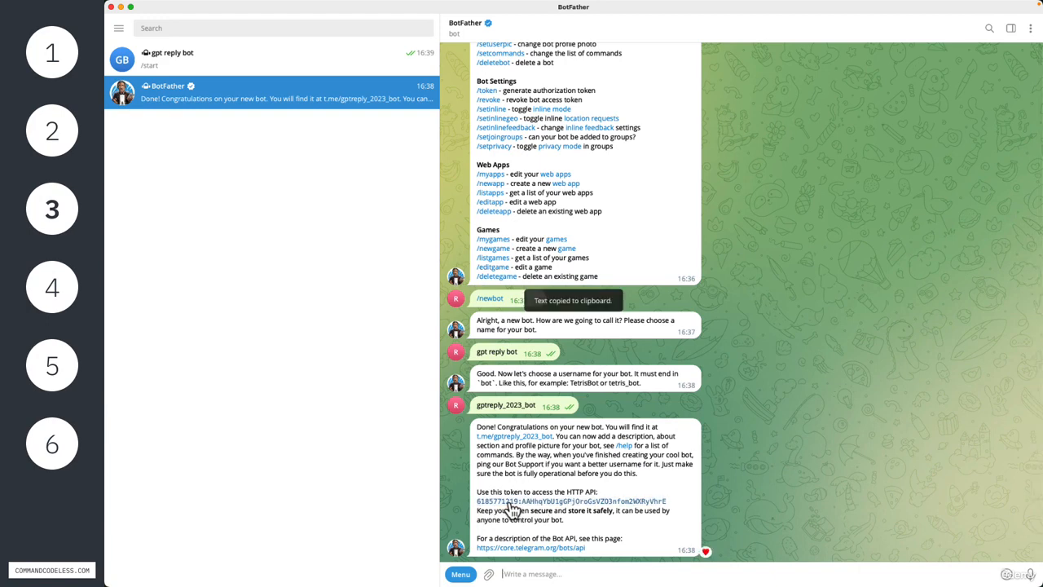
double_click(633, 388)
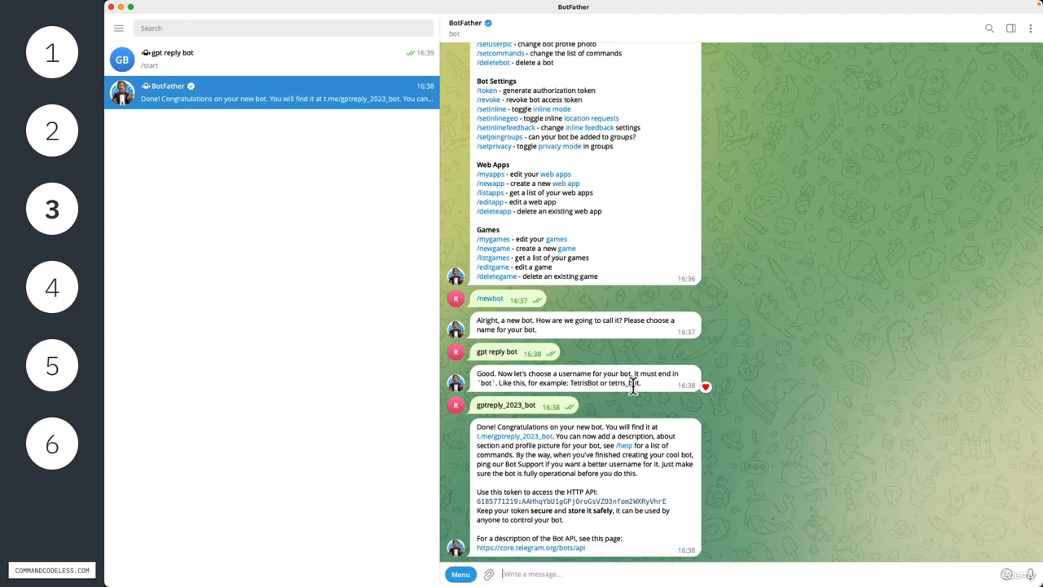
double_click(633, 388)
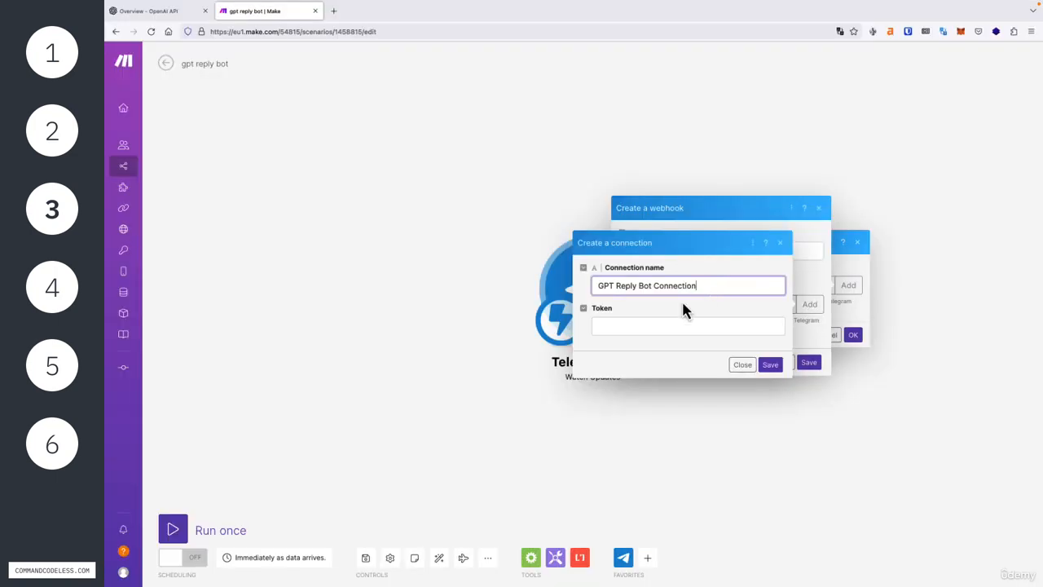
Step: Paste the bot token into the connection, then save the connection and the Telegram Webhook
click(622, 326)
key(ctrl+v)
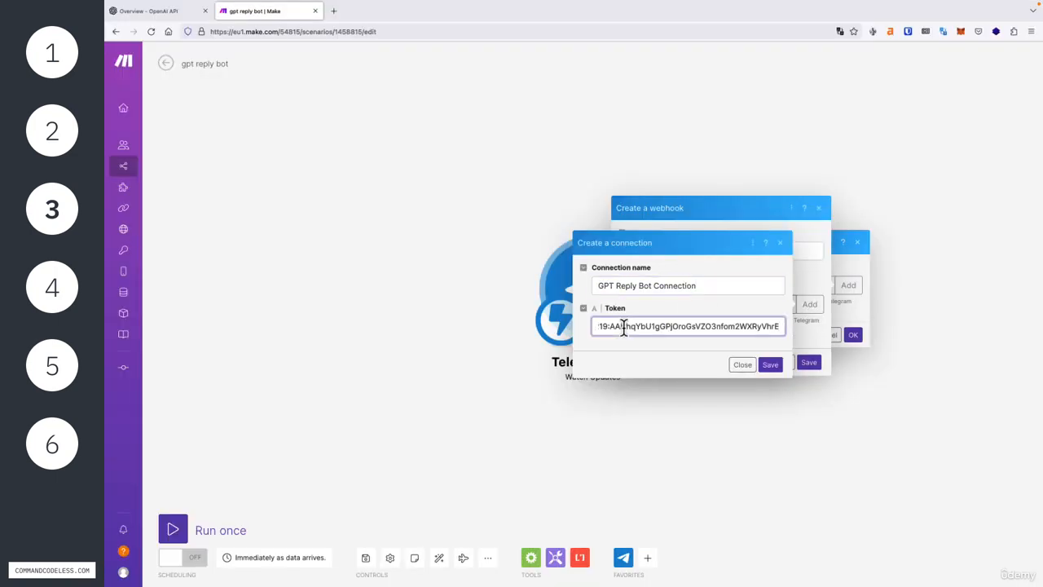
click(776, 365)
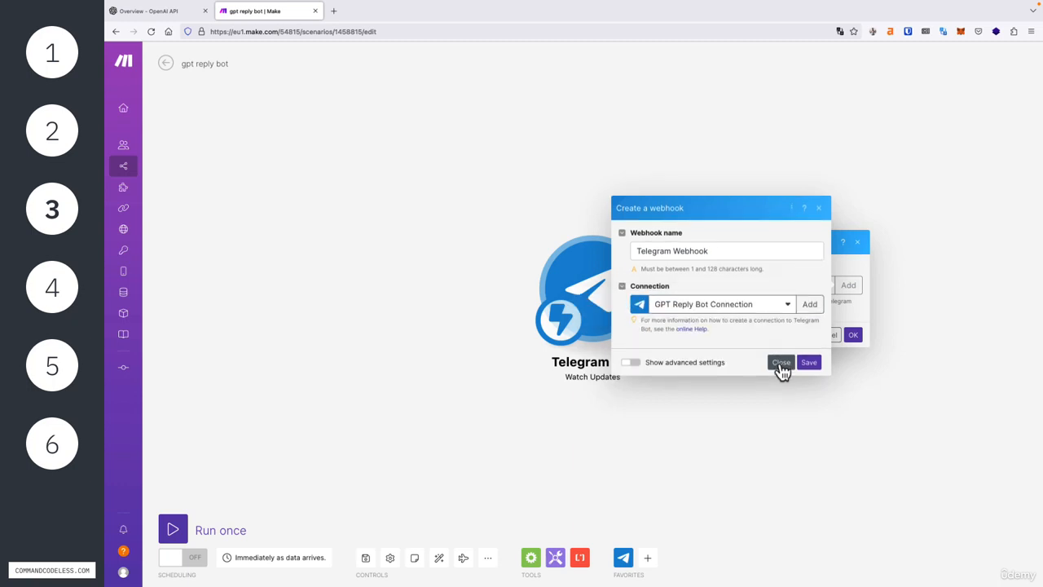
click(809, 363)
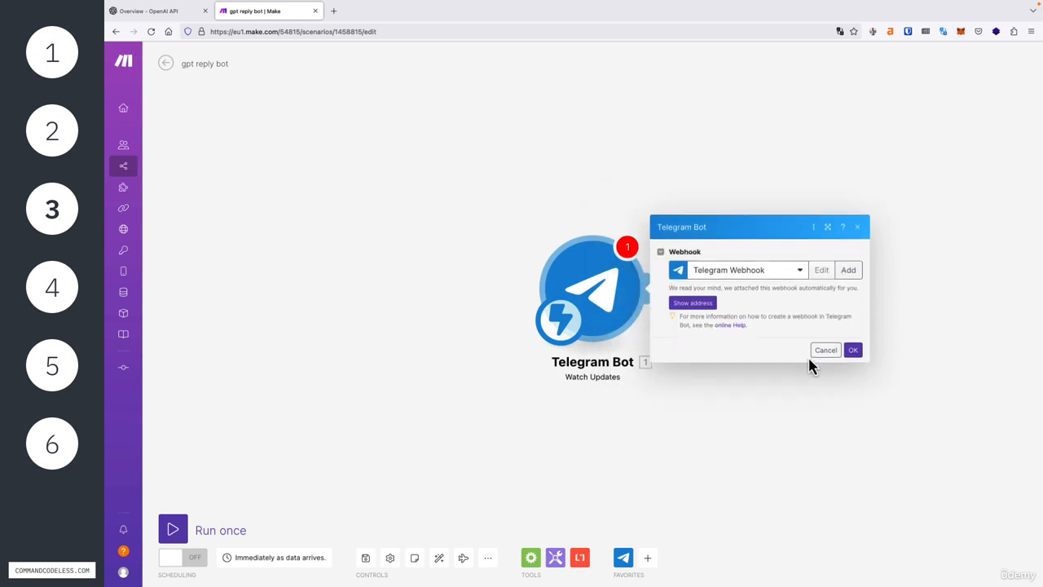
Step: Confirm the Watch Updates settings and run only the Telegram Bot module
click(853, 350)
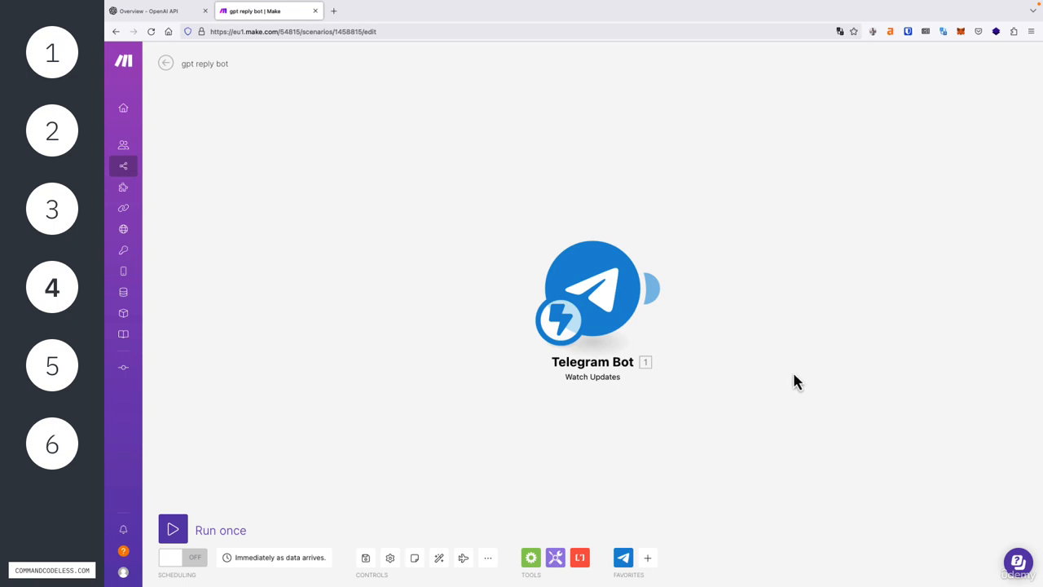
right_click(594, 301)
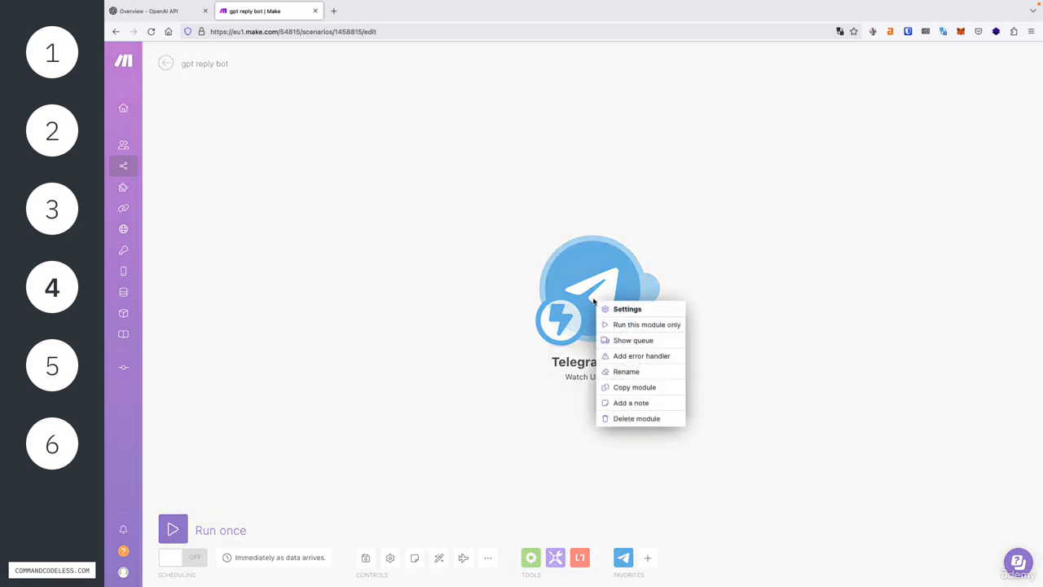
click(628, 326)
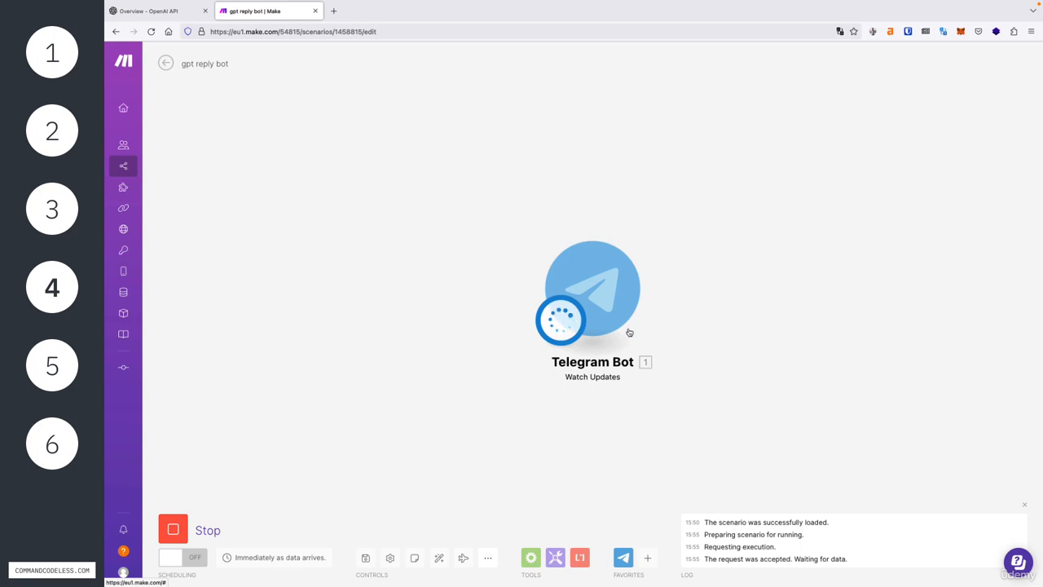
Step: Send 'hello' to the gpt reply bot chat in Telegram, then return to Make
key(super+Tab)
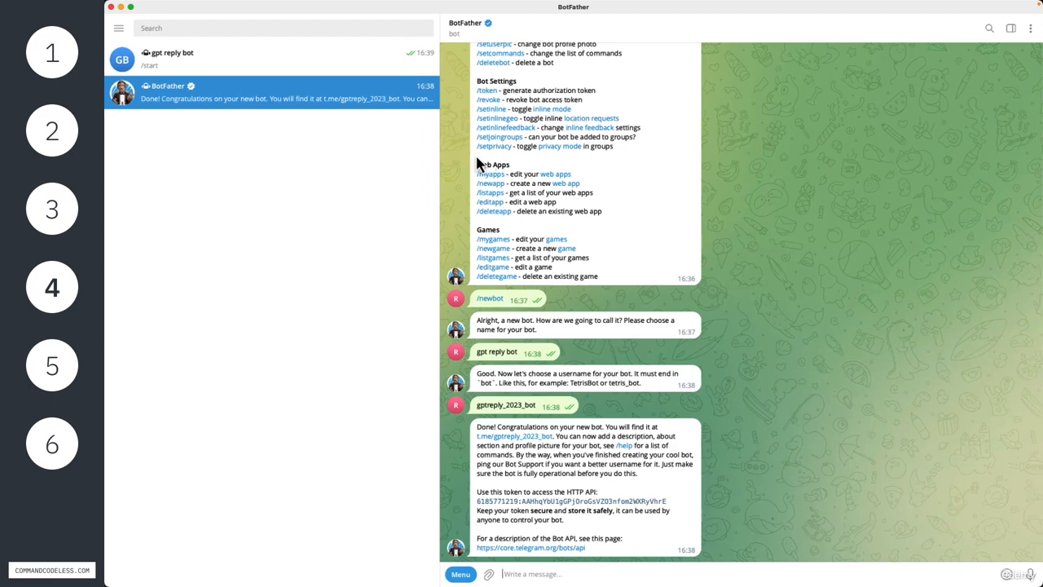
click(291, 55)
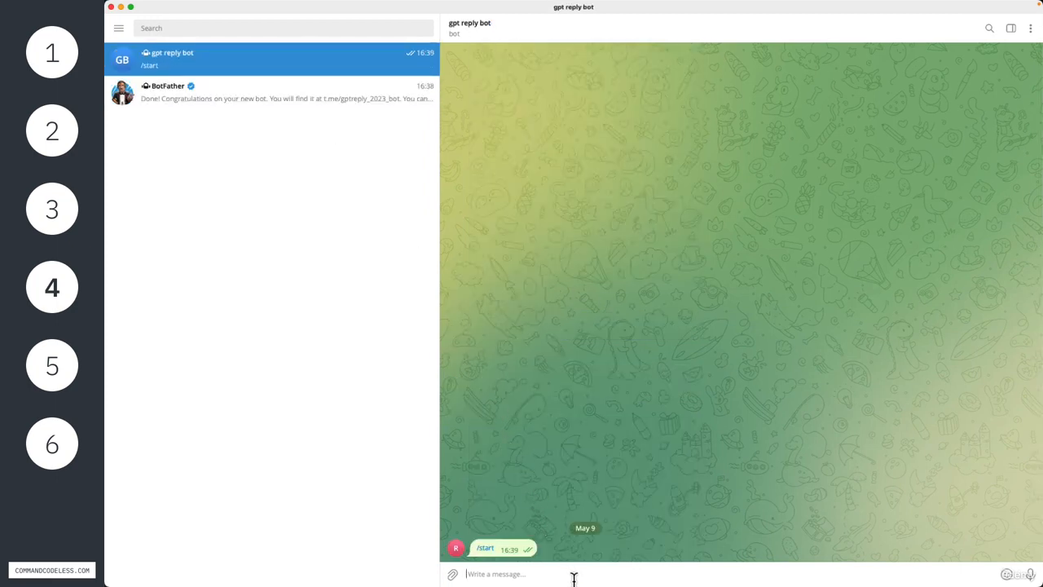
text(hello)
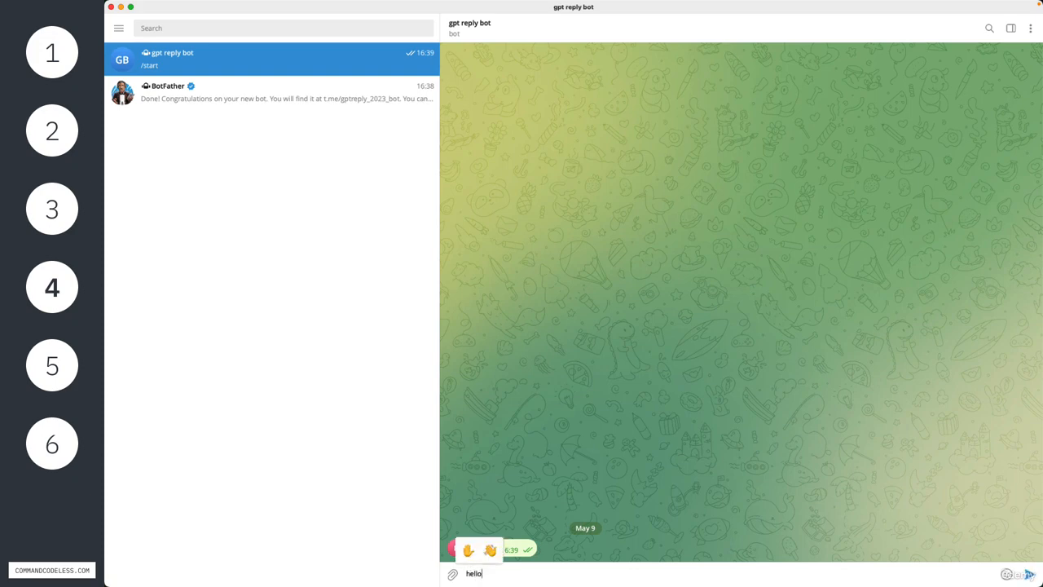
key(Return)
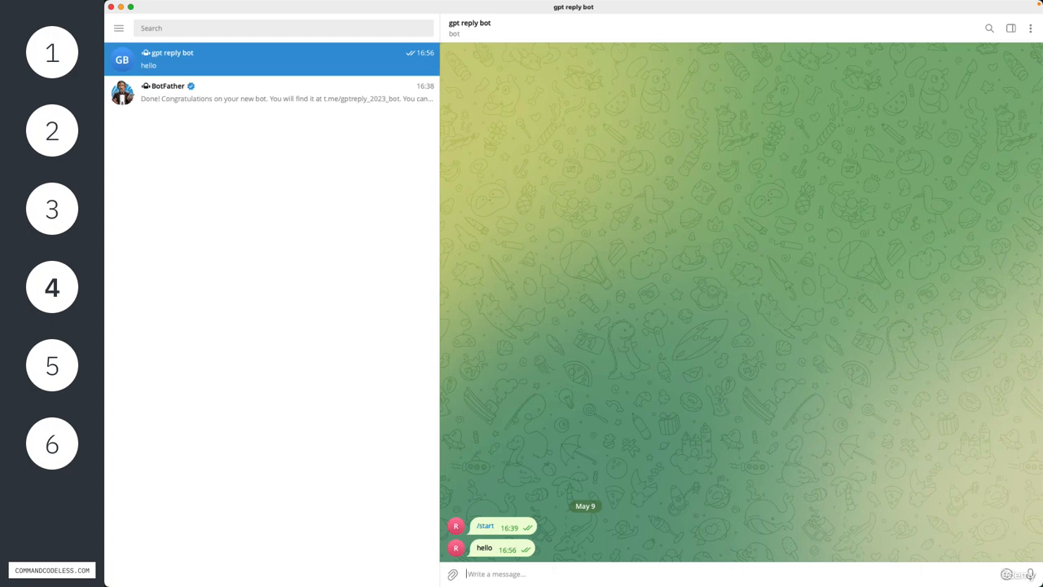
key(super+Tab)
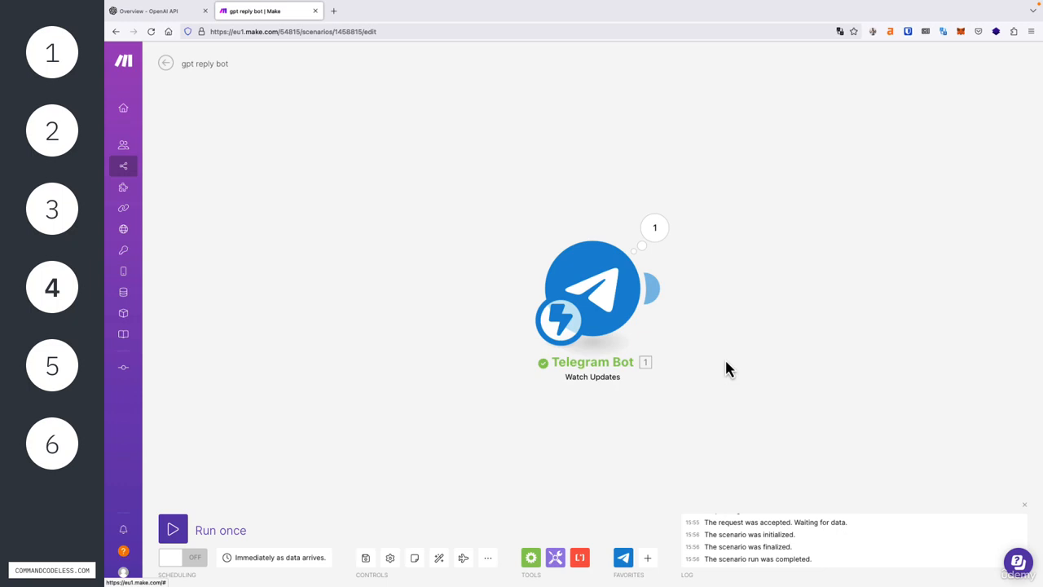
click(655, 229)
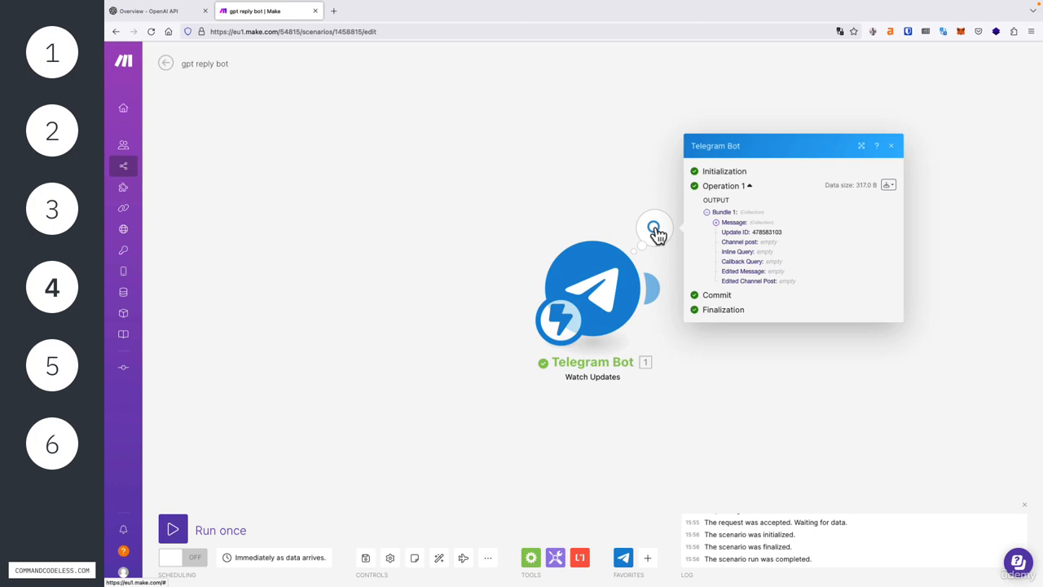
click(716, 223)
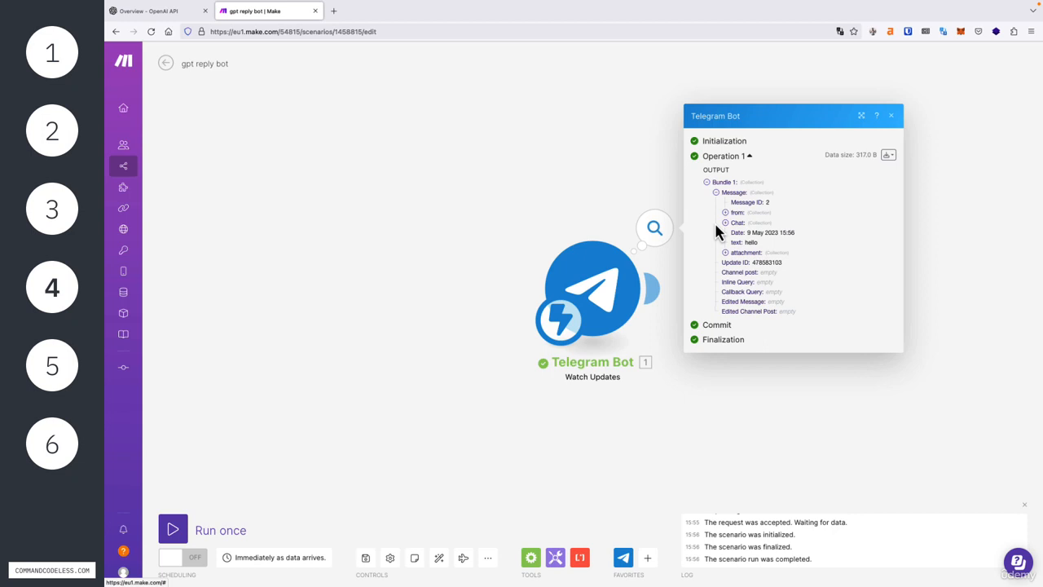
double_click(736, 243)
drag(748, 247, 761, 247)
click(893, 118)
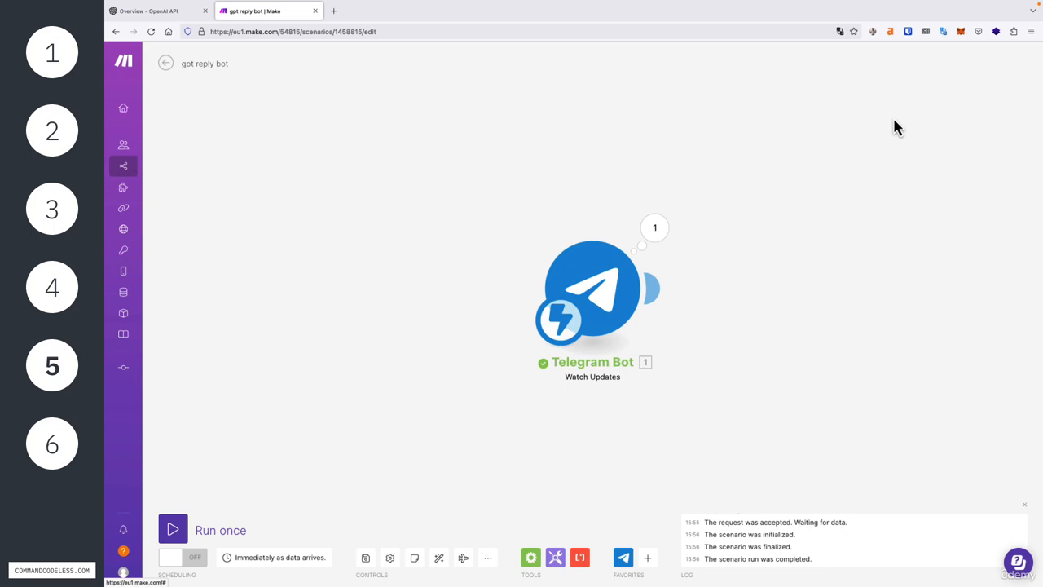
Step: Add OpenAI (DALL-E & ChatGPT) Create a Completion as the second module, found by searching 'chatgpt'
click(656, 289)
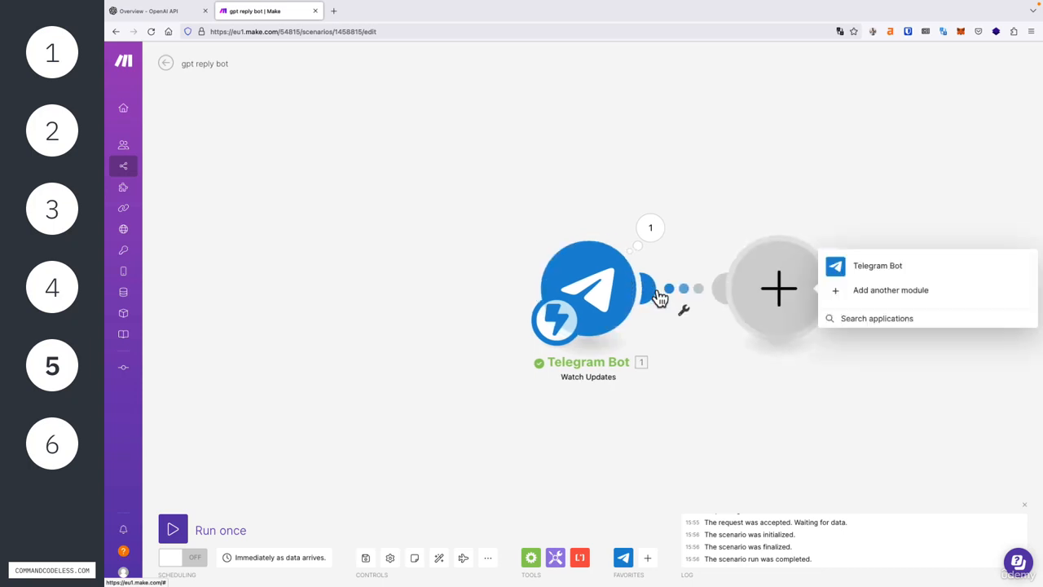
click(921, 295)
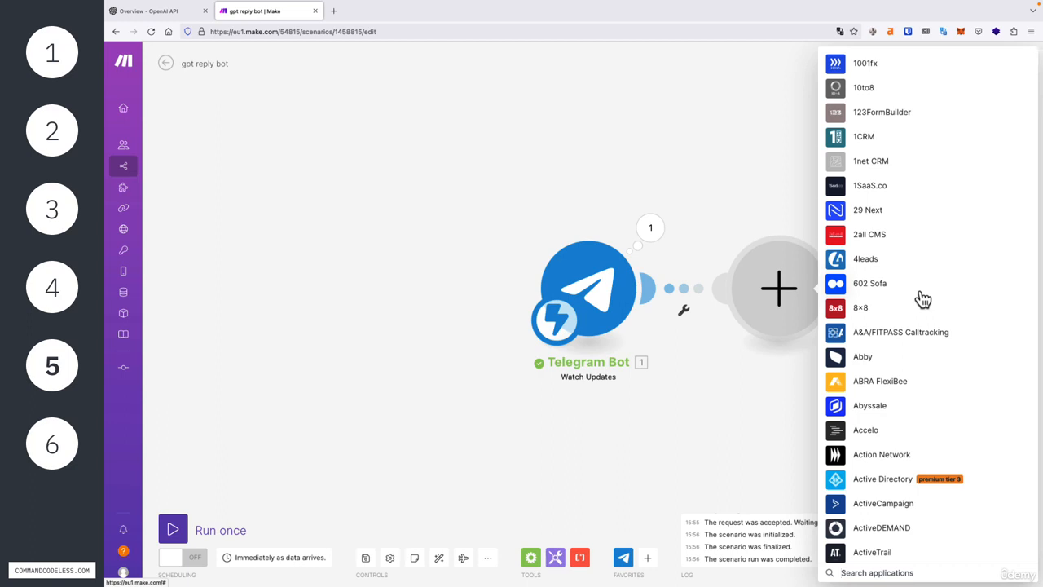
text(chatgpt)
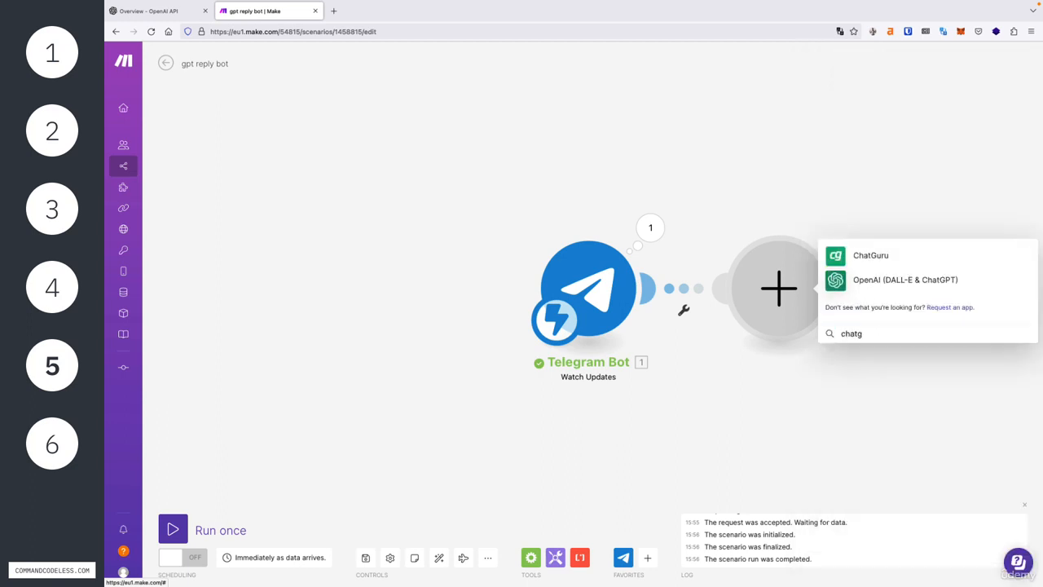
click(878, 281)
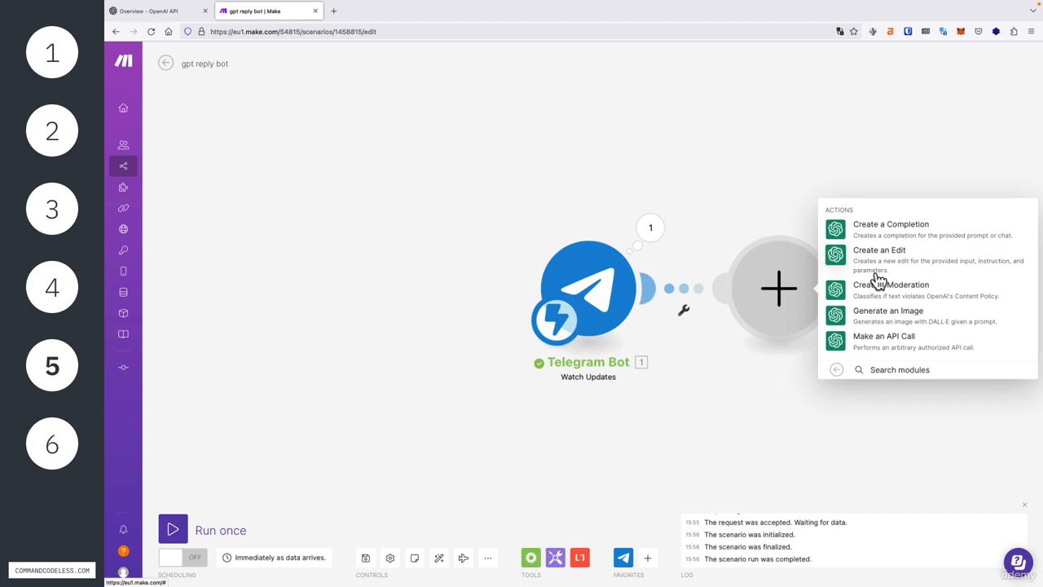
click(892, 236)
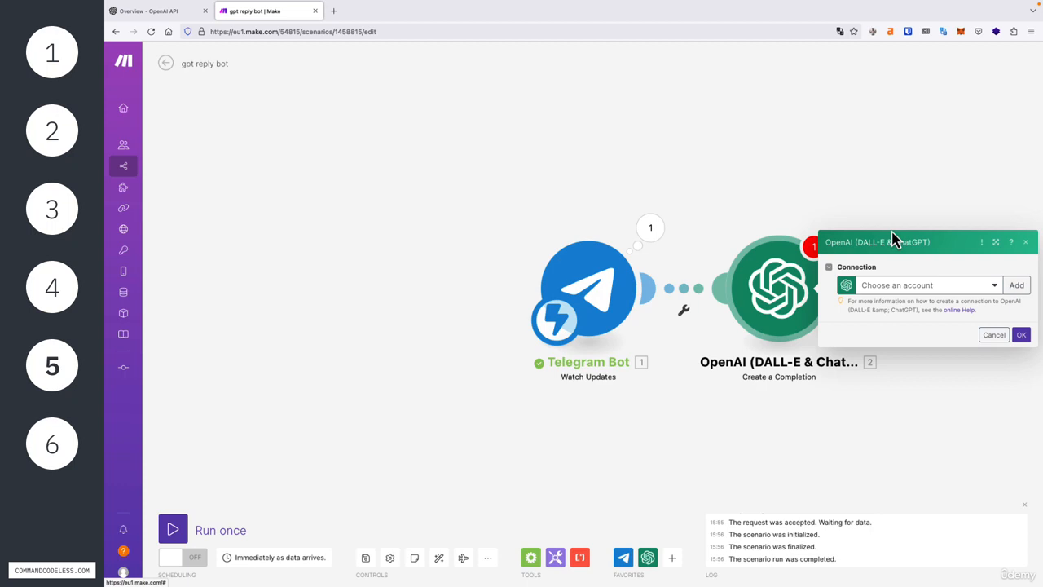
Step: Auto-align the modules, begin a new OpenAI connection, and switch to the OpenAI API Overview tab
click(440, 568)
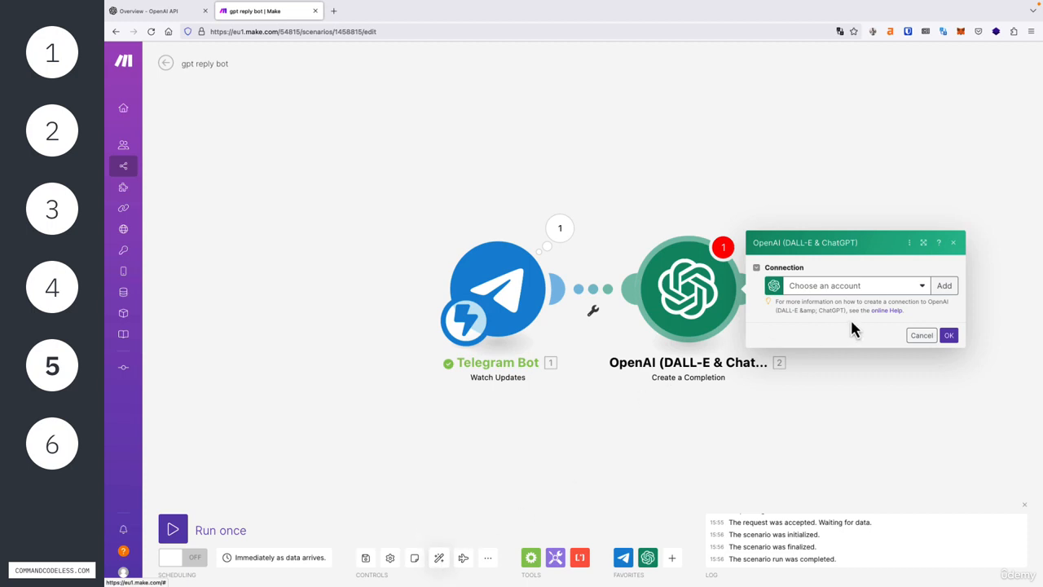
click(944, 286)
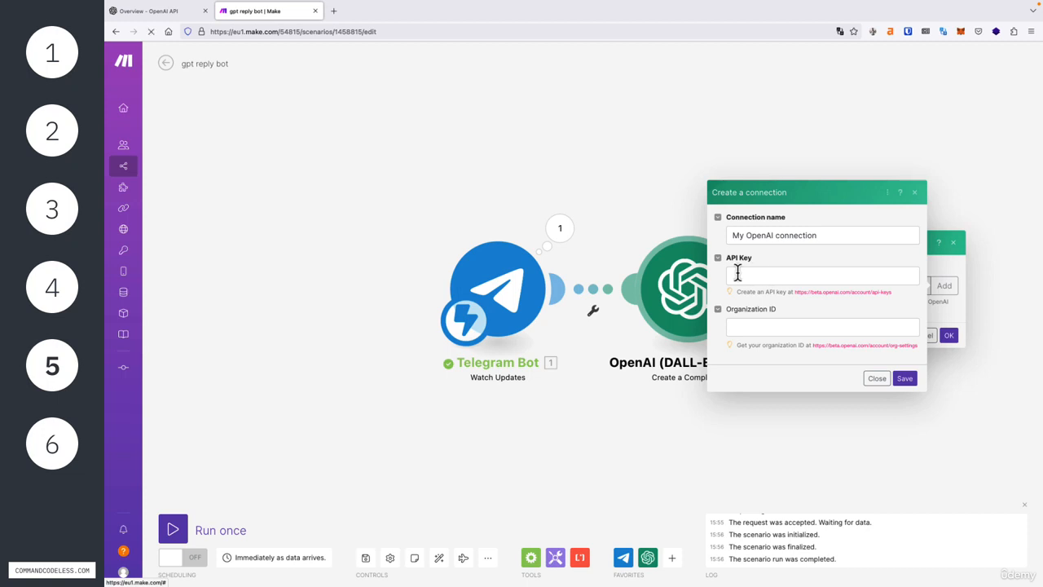
click(165, 13)
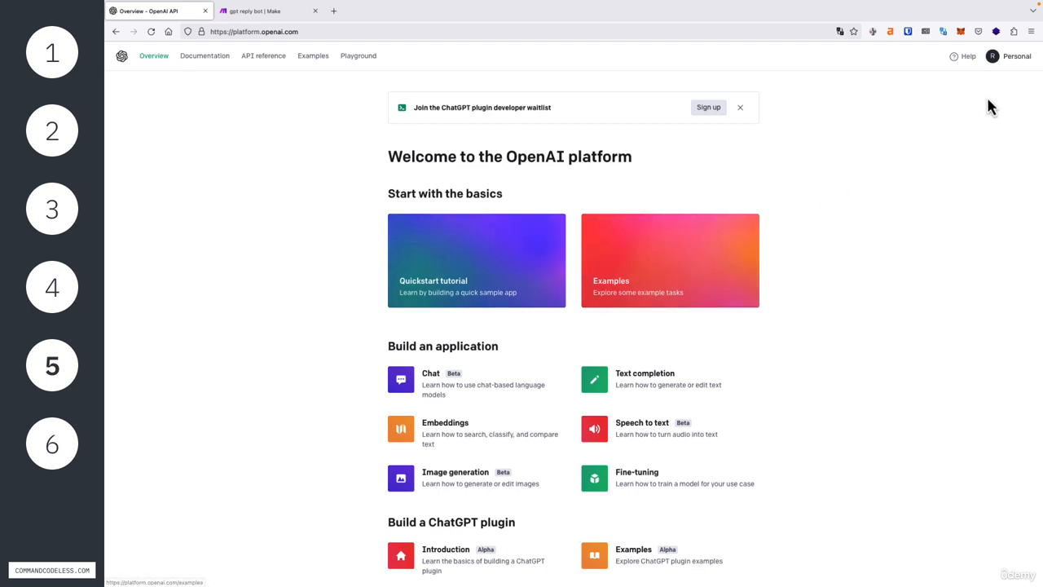
Step: Create and copy a secret key named Make-Telegram, then view the account's Usage page
click(1017, 57)
click(977, 128)
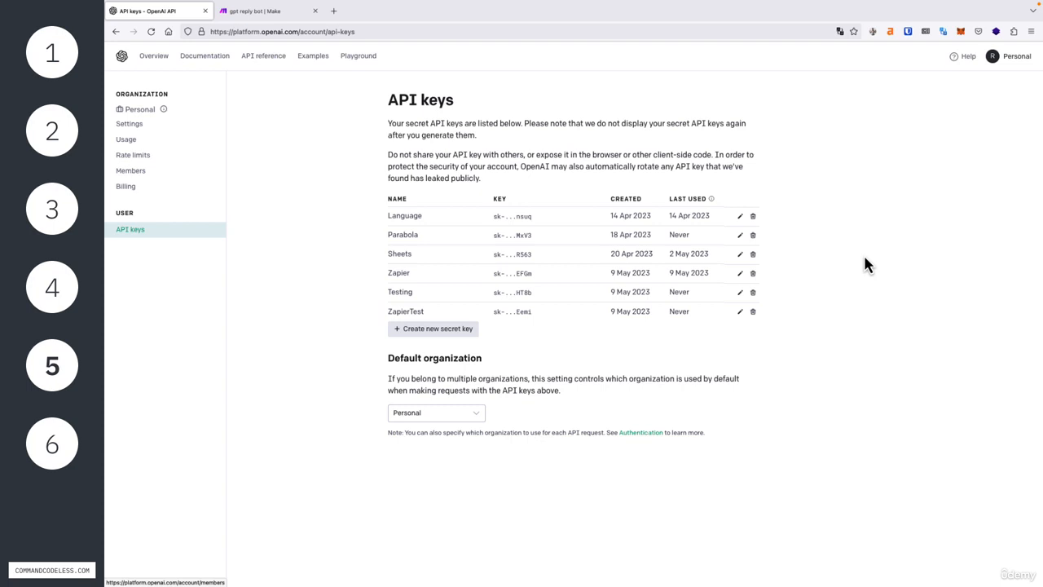
click(423, 331)
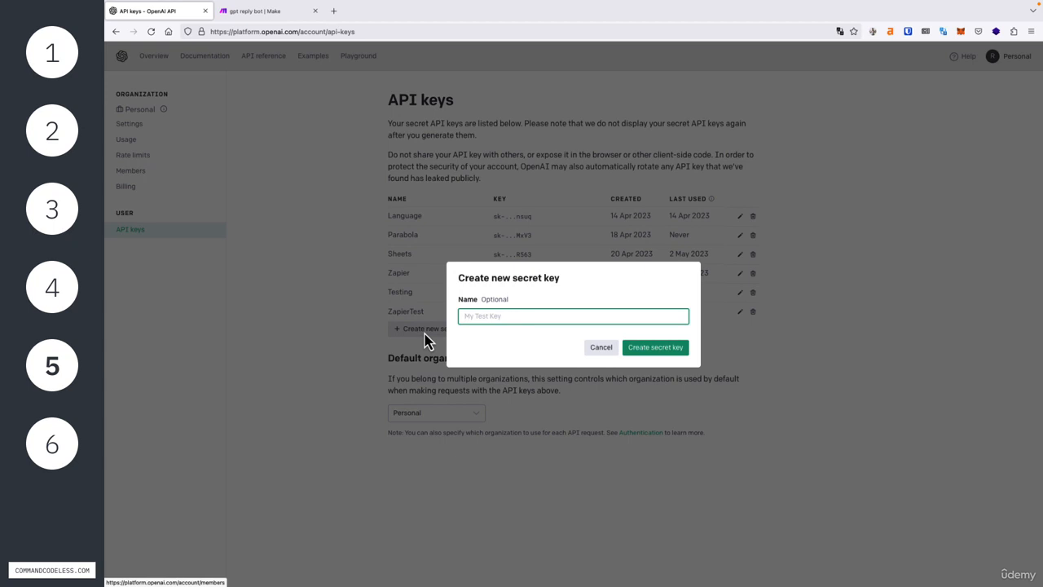
text(Make-Telegram)
click(654, 350)
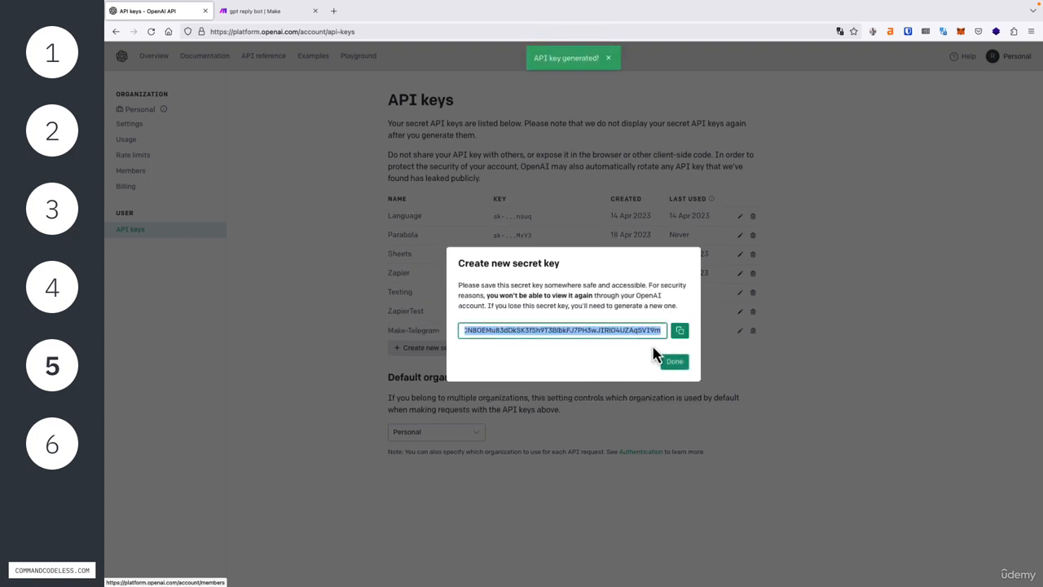
click(680, 334)
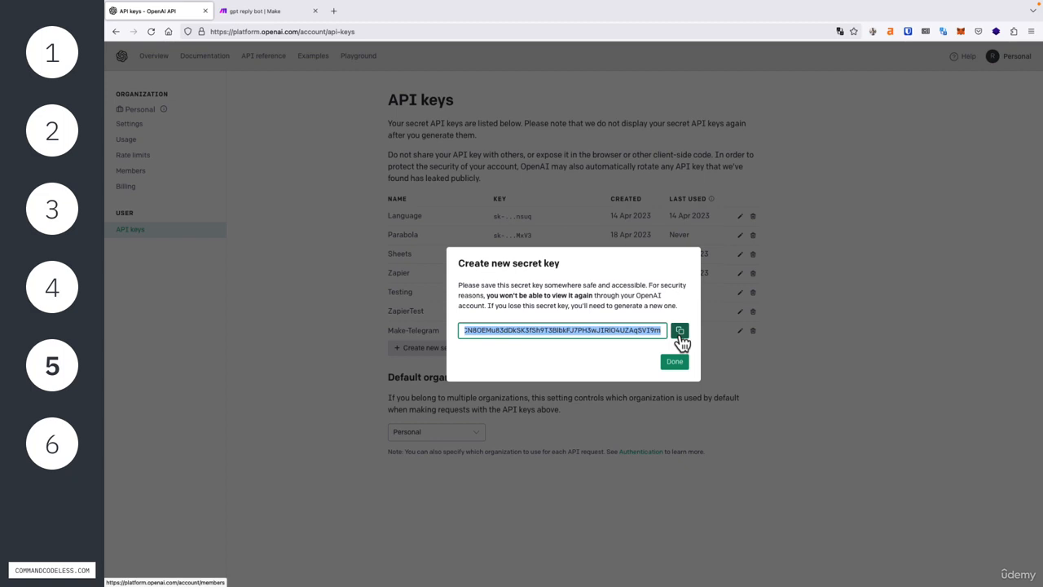
click(680, 332)
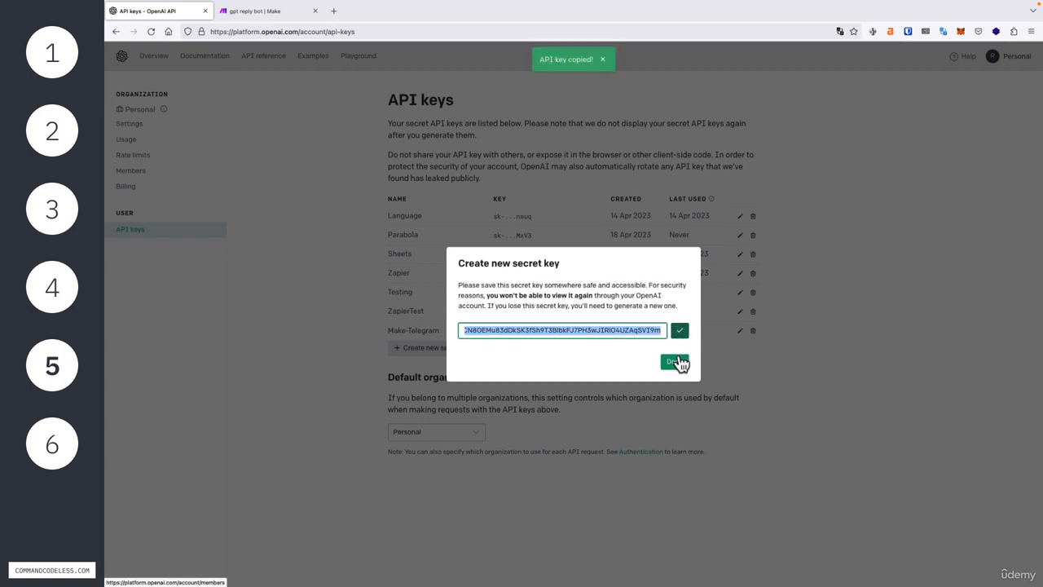
click(677, 361)
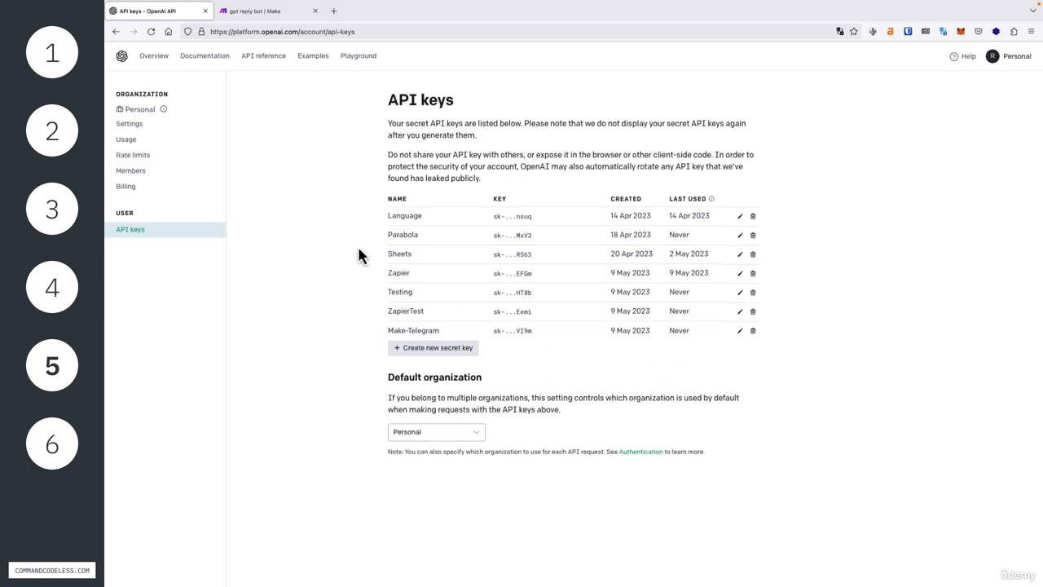
click(172, 139)
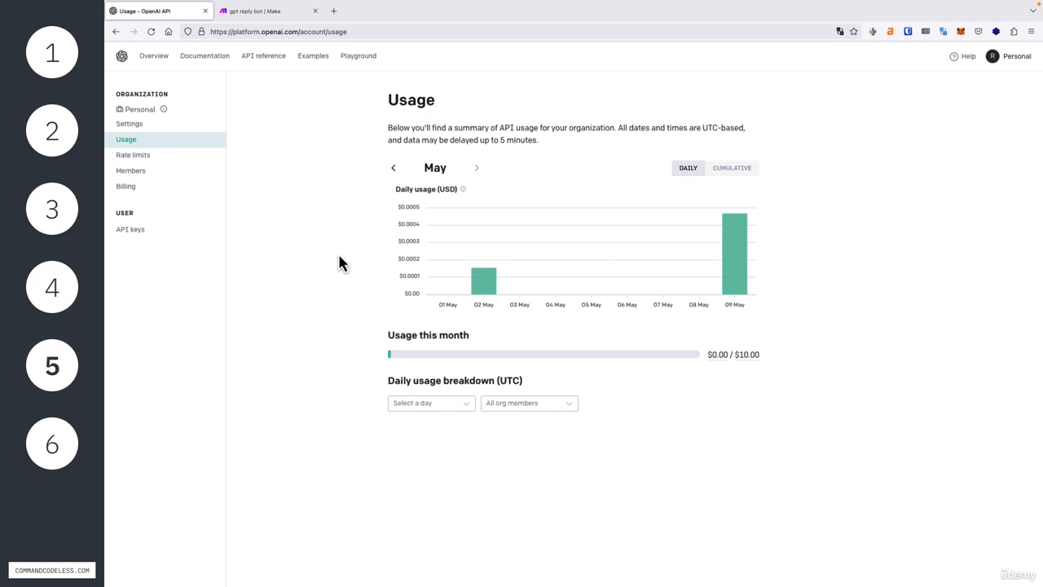
Step: Check the Billing usage limits ($10.00 hard, $5.00 soft), then return to the 'gpt reply bot' Make tab
click(170, 187)
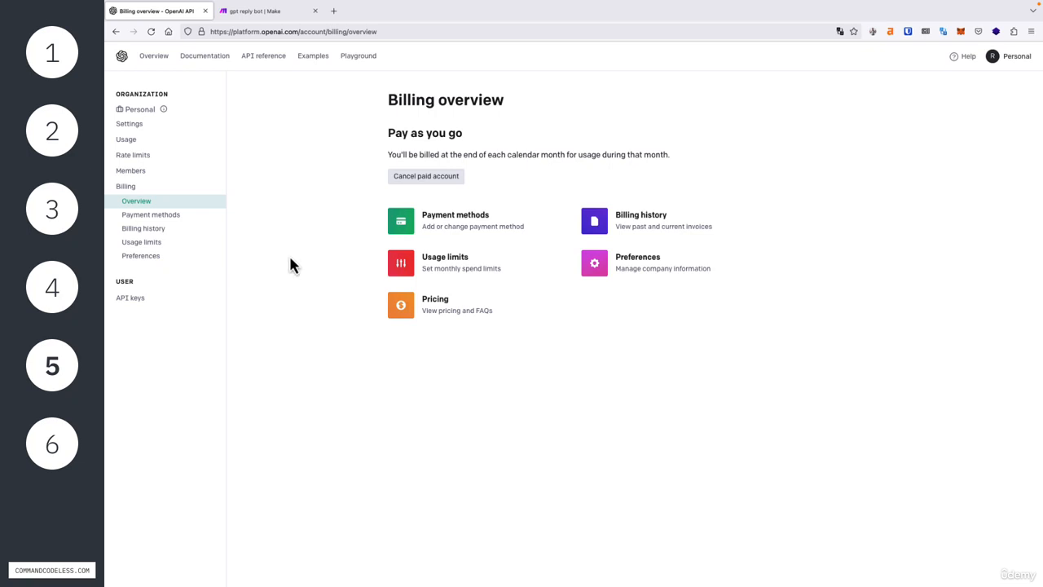
click(401, 269)
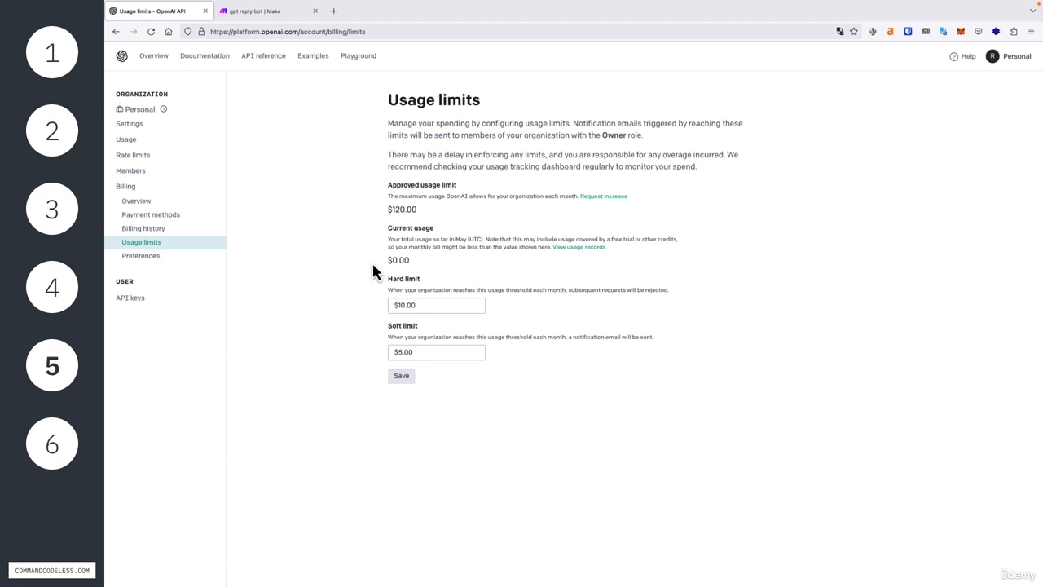
click(269, 12)
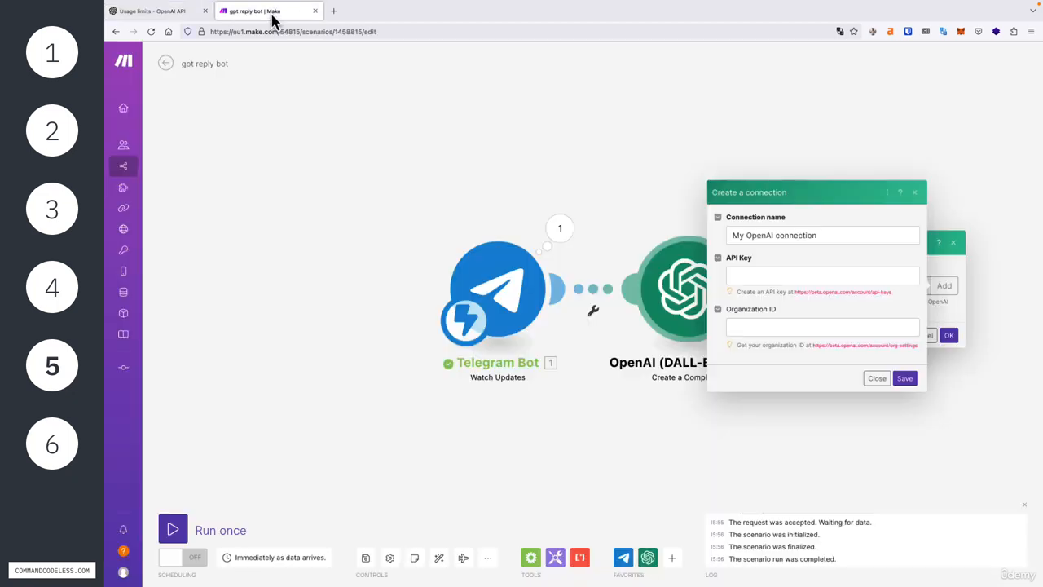
Step: Paste the OpenAI secret key into the connection's API Key field, then go back to OpenAI
click(733, 275)
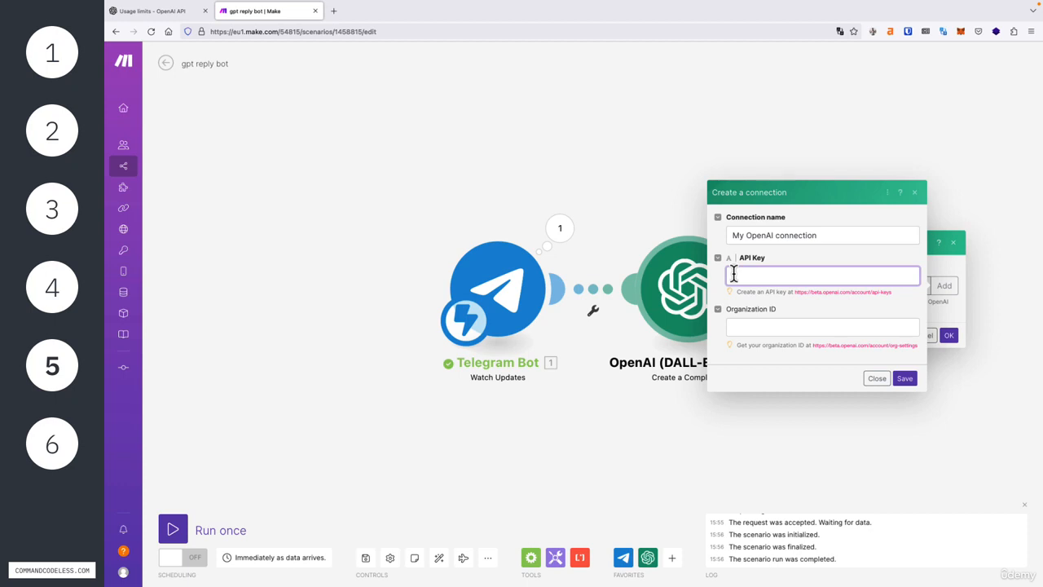
key(ctrl+v)
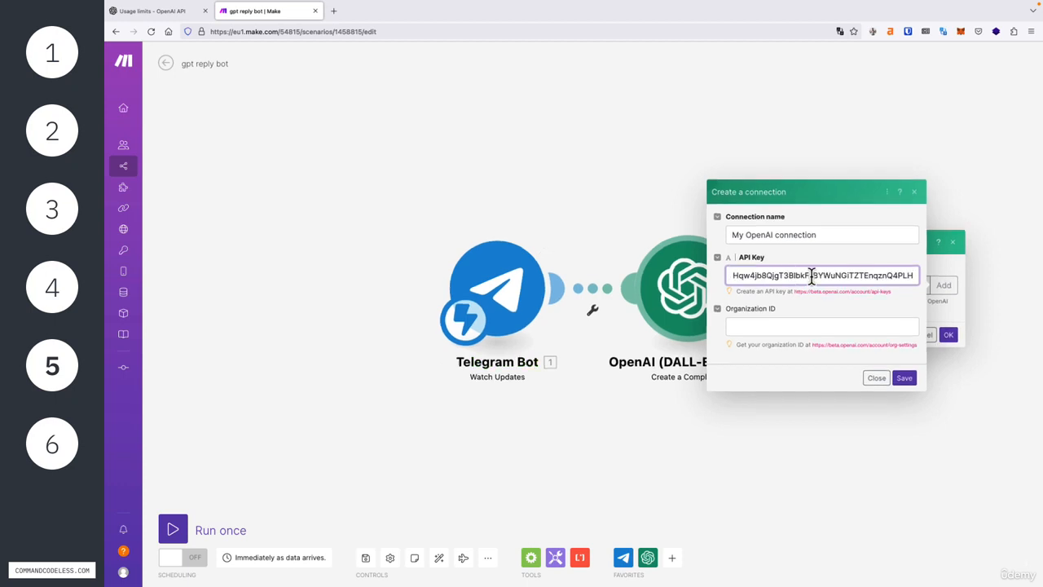
click(754, 326)
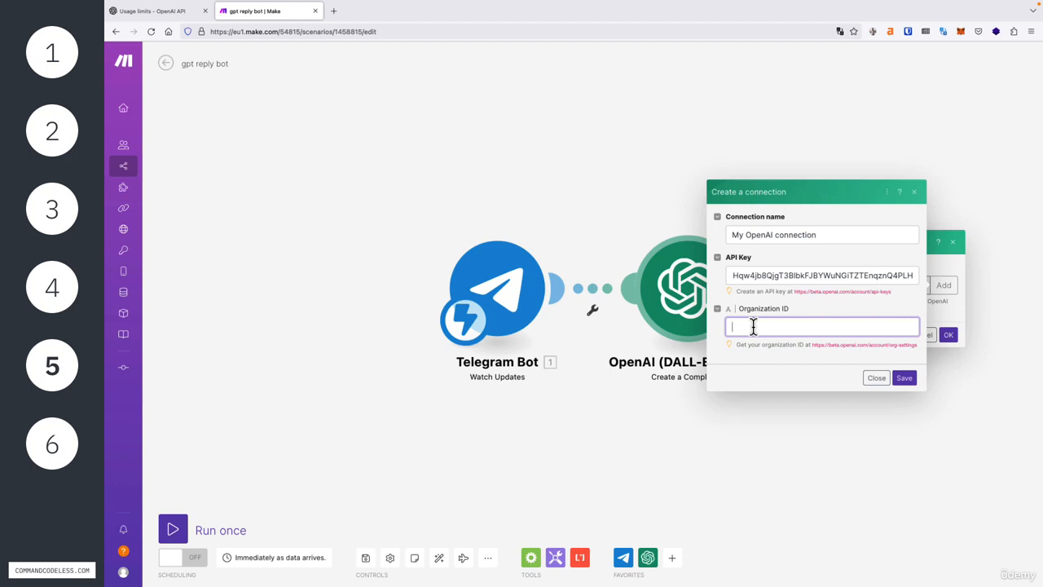
click(176, 13)
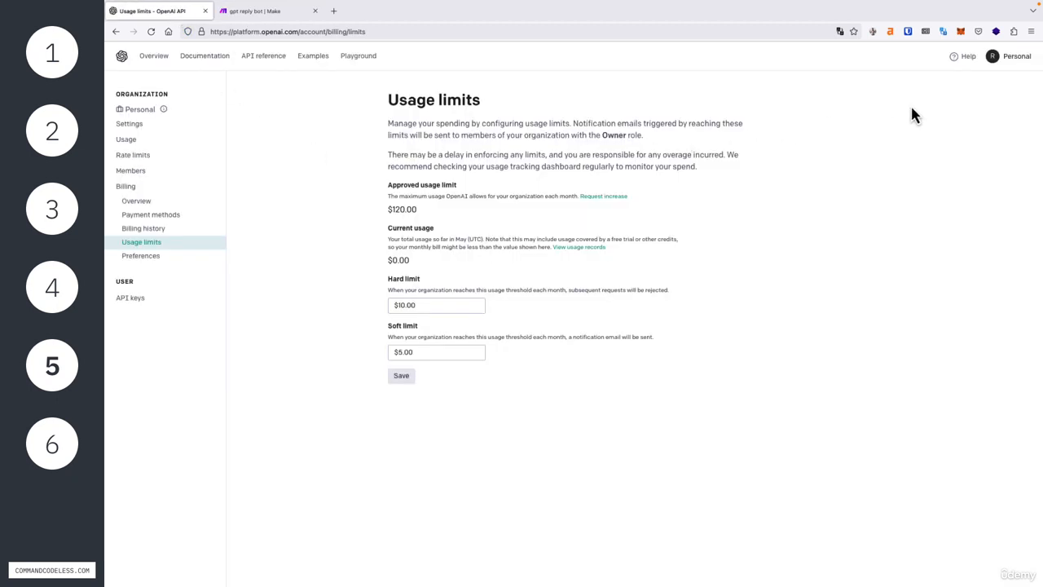
Step: Select the Organization ID on OpenAI's organization settings page, then return to Make's connection dialog
click(1019, 65)
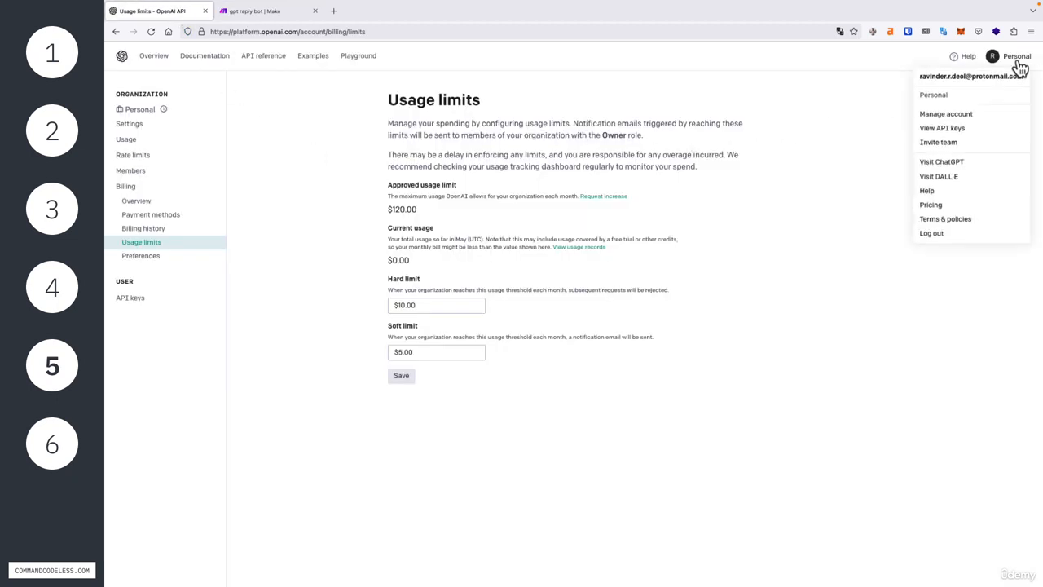
click(937, 115)
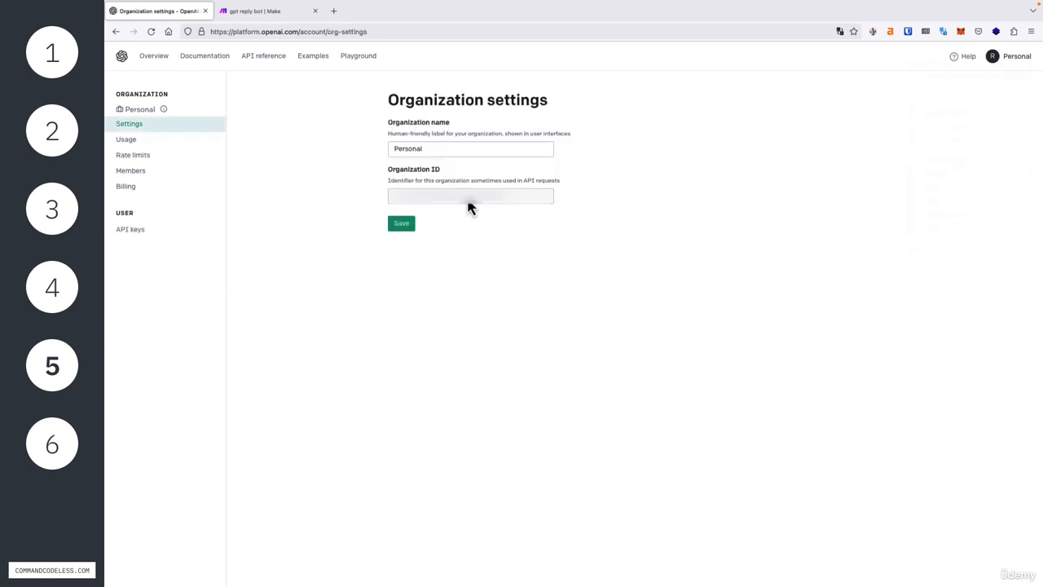
drag(390, 169, 426, 174)
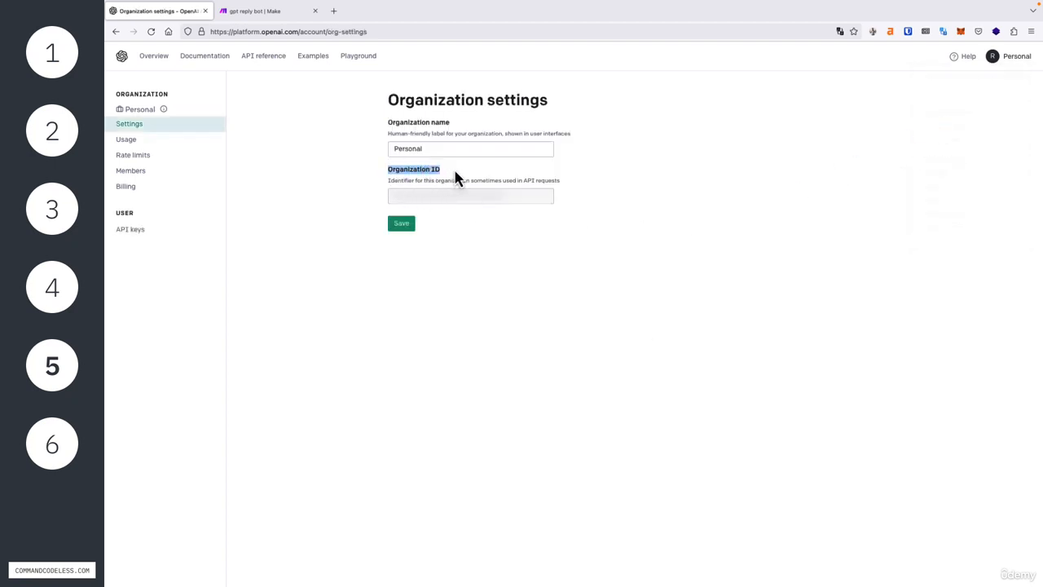
triple_click(465, 208)
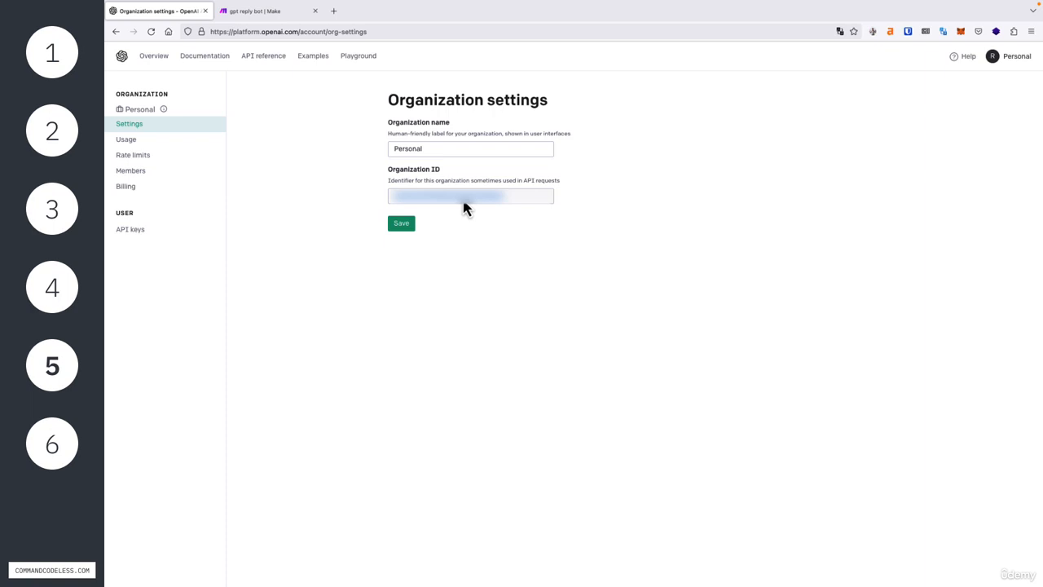
click(269, 13)
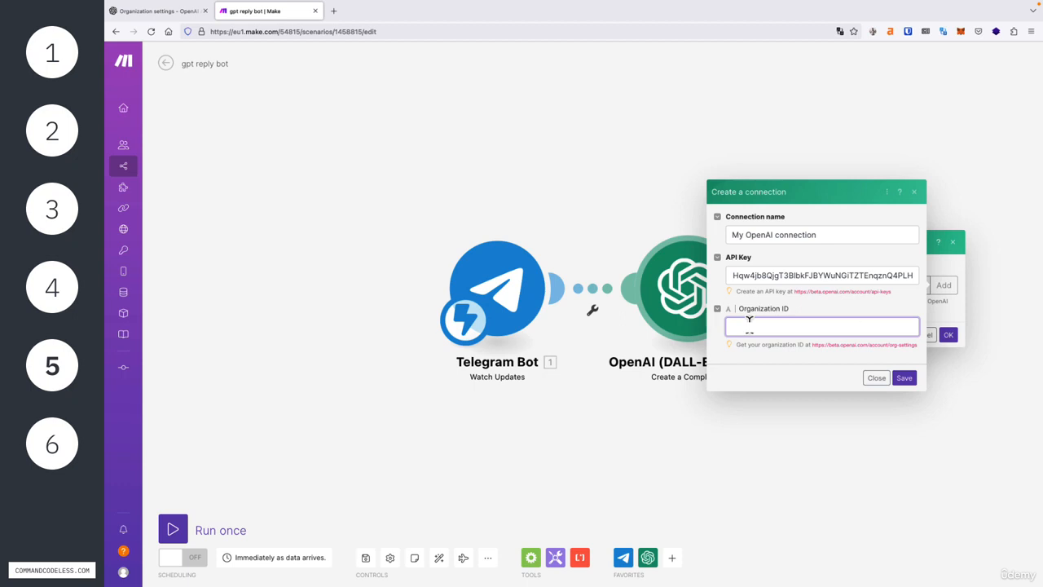
Step: Close the connection dialog so the module uses My OpenAI connection, and show the method choices
click(879, 378)
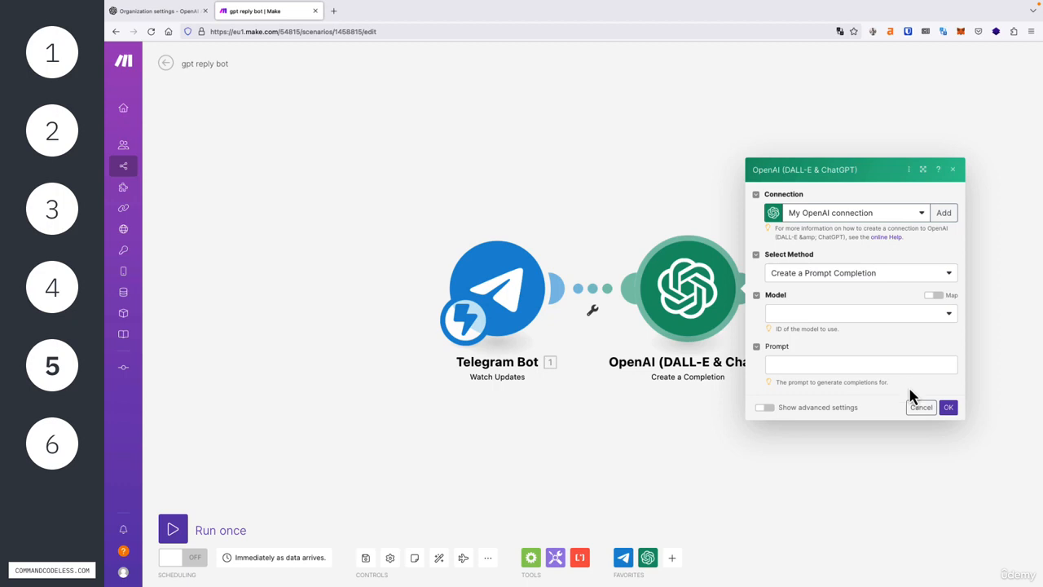
click(837, 276)
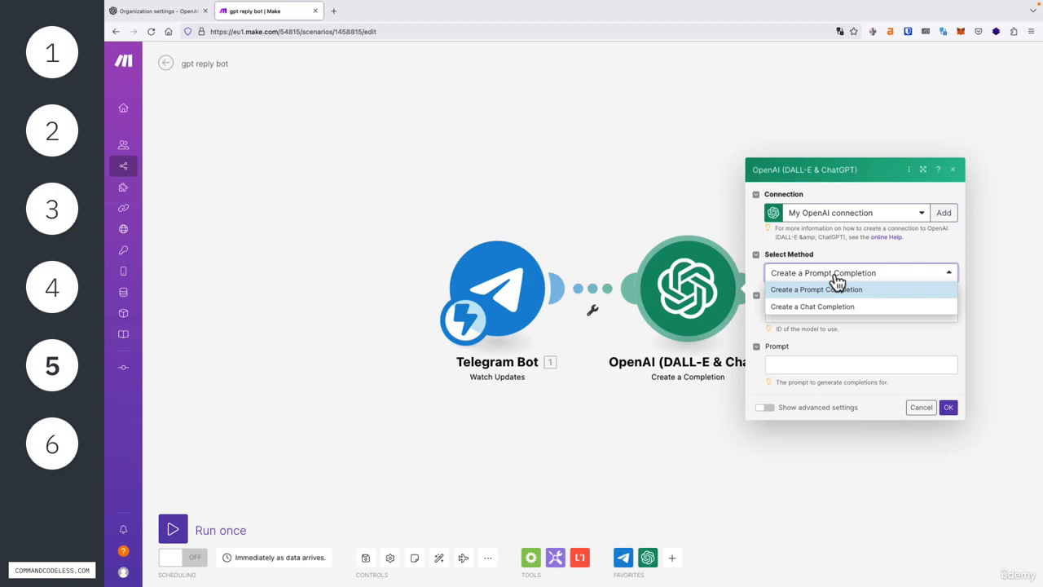
Step: Choose Create a Chat Completion with model gpt-3.5-turbo and add one message item
click(803, 308)
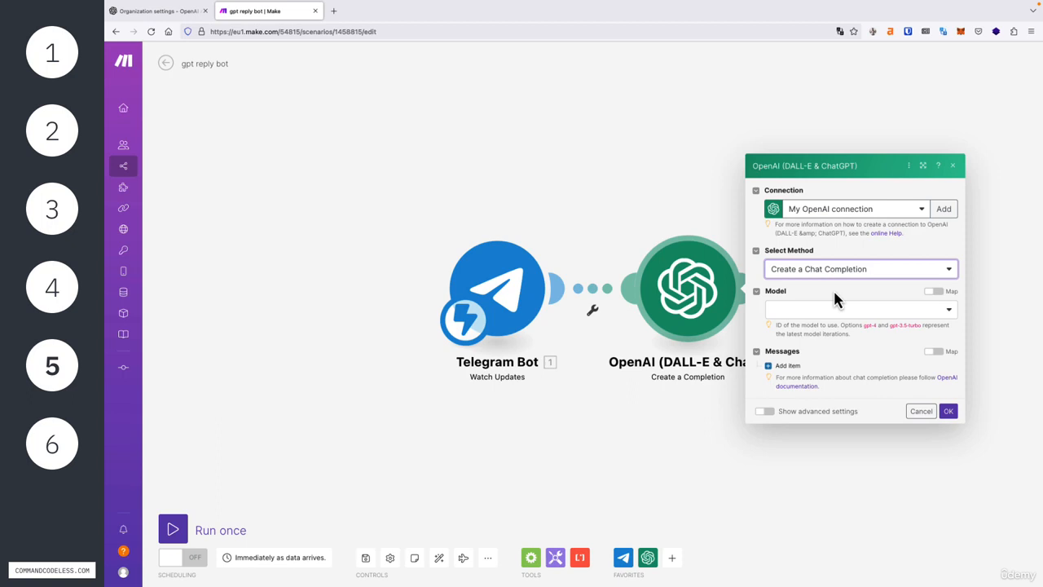
click(840, 319)
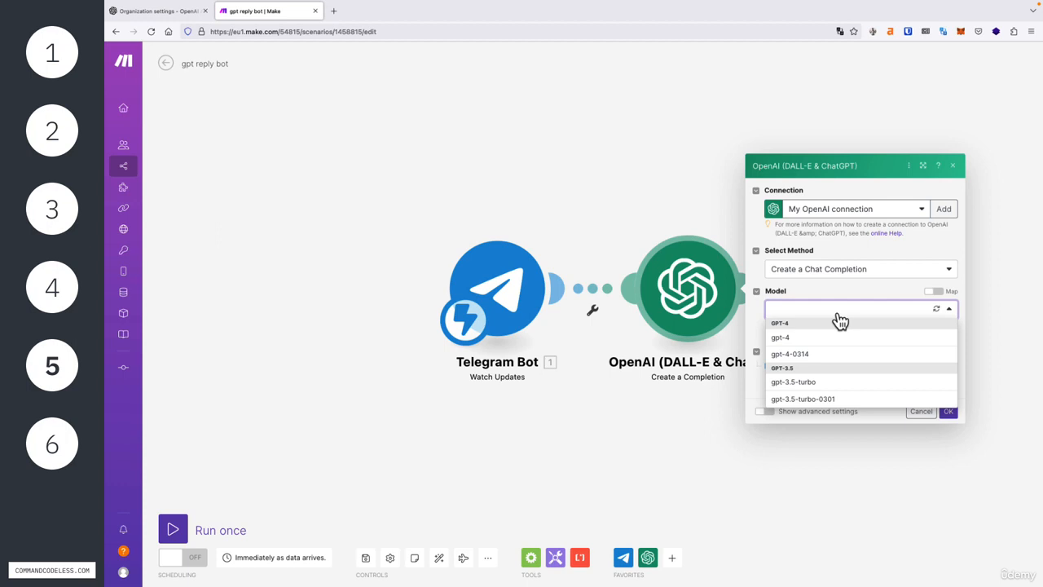
click(832, 383)
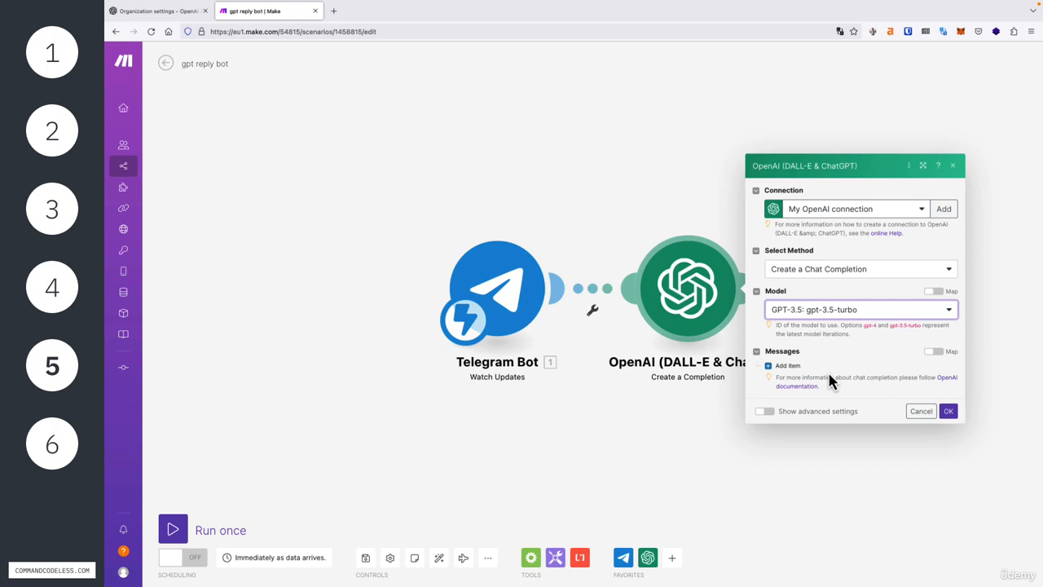
click(785, 367)
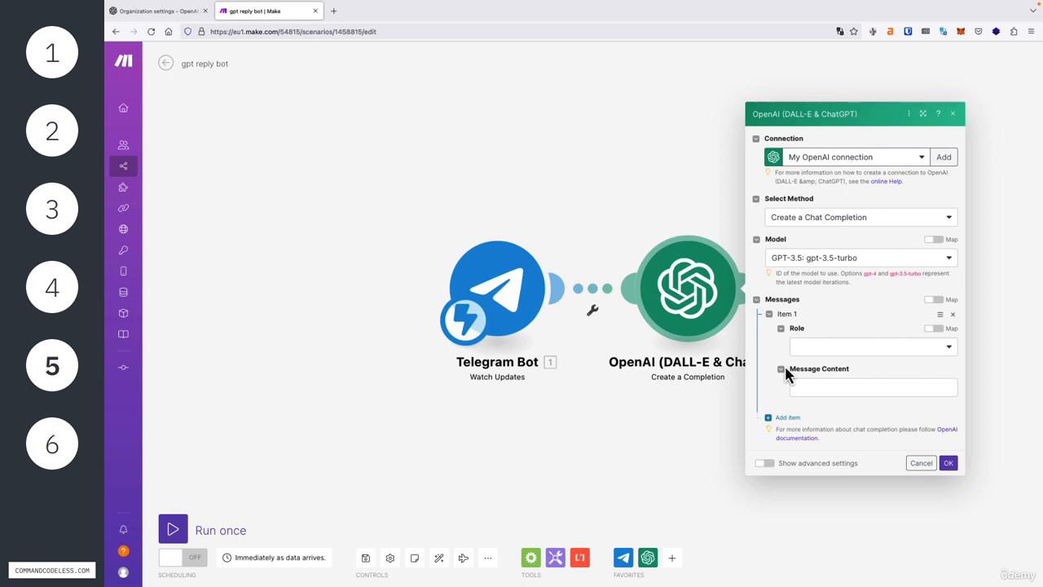
Step: Set the message Role to User and bring up Telegram mapping data for Message Content
click(828, 351)
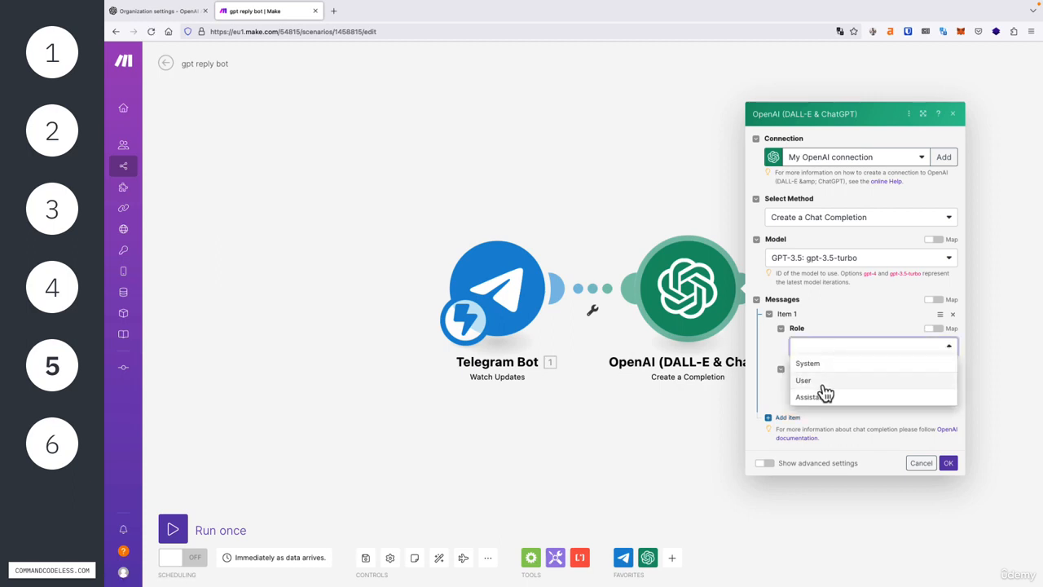
click(823, 381)
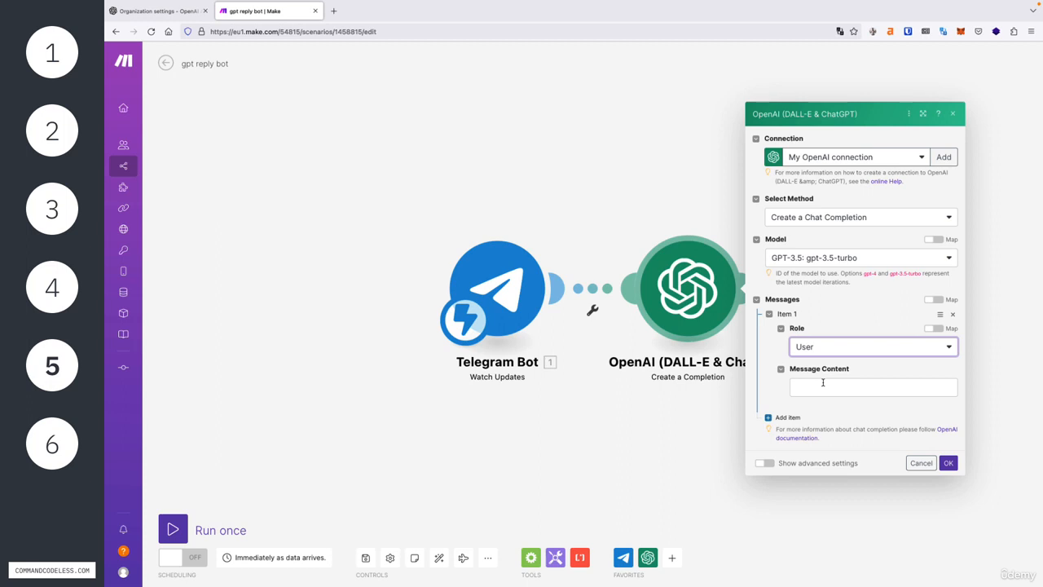
click(827, 387)
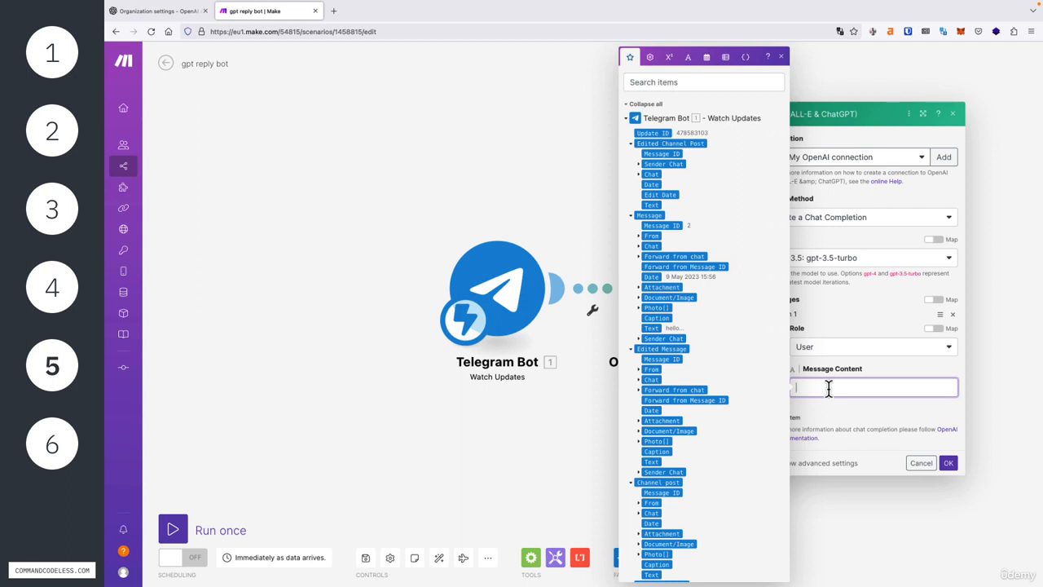
Step: Enter 'Write a short reply to this message in a friendly and cooperative tone:' followed by Telegram Message Text
text(Write a short reply to this me)
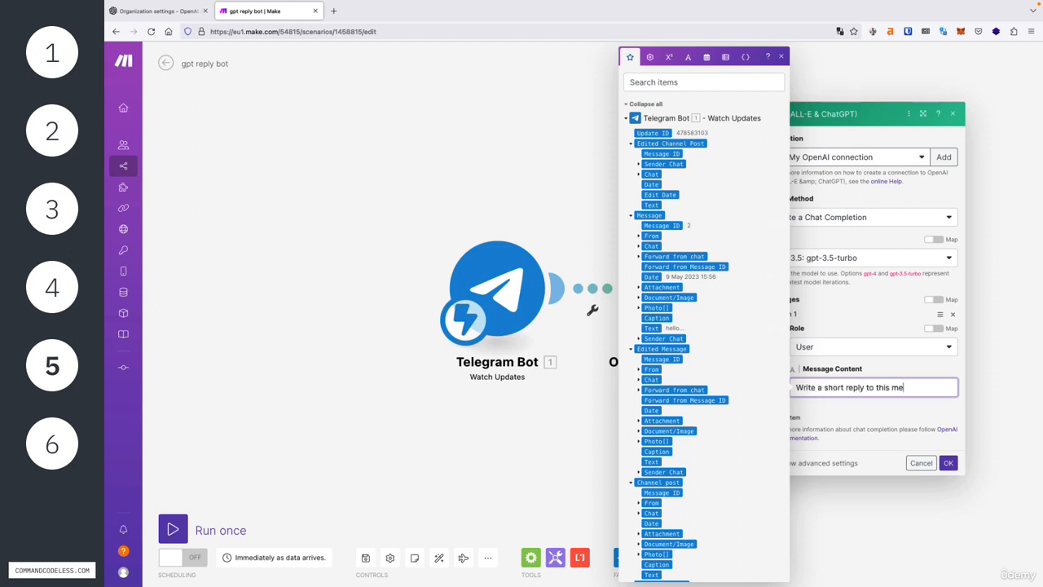
text(ssage in a friendly)
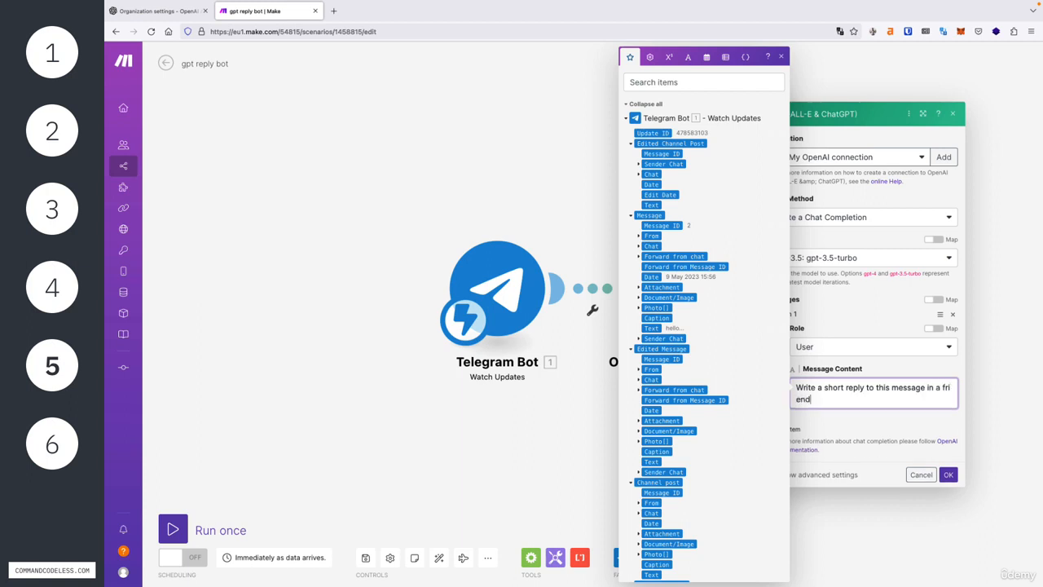
text( and cooperative tone:)
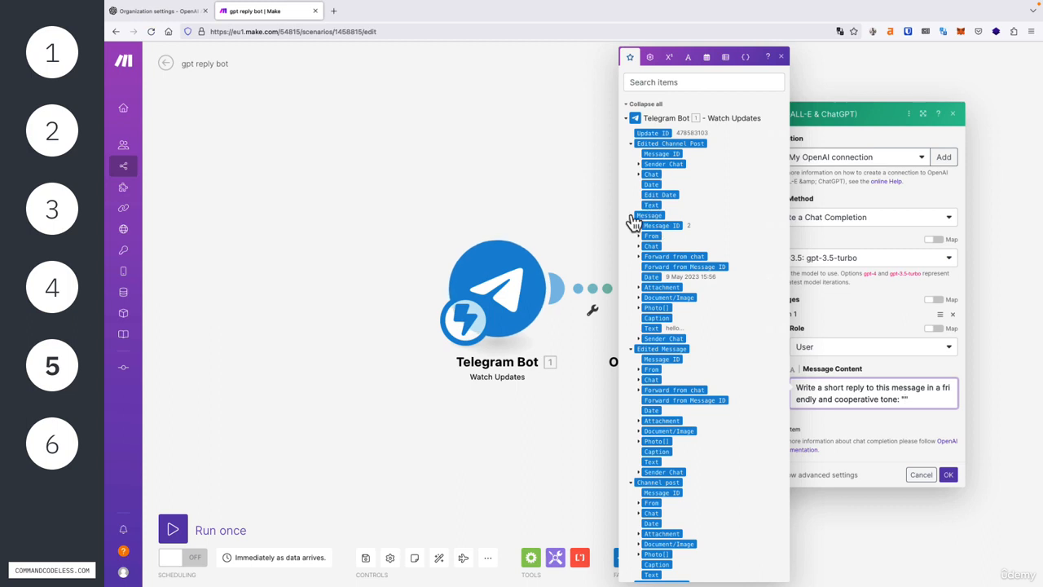
drag(645, 214, 650, 220)
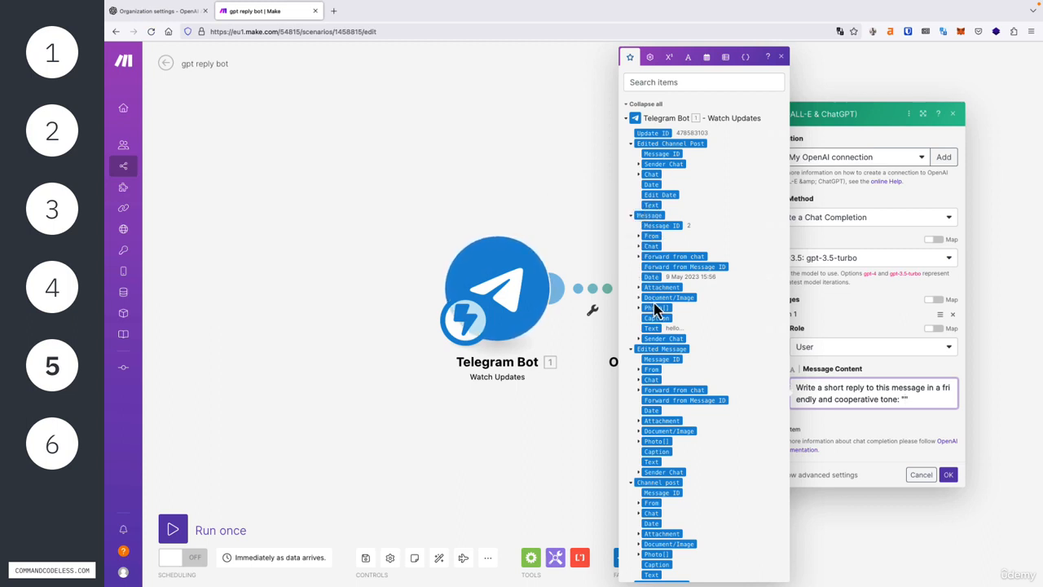
mouse_move(654, 328)
mouse_down()
mouse_move(671, 326)
mouse_move(650, 328)
mouse_up()
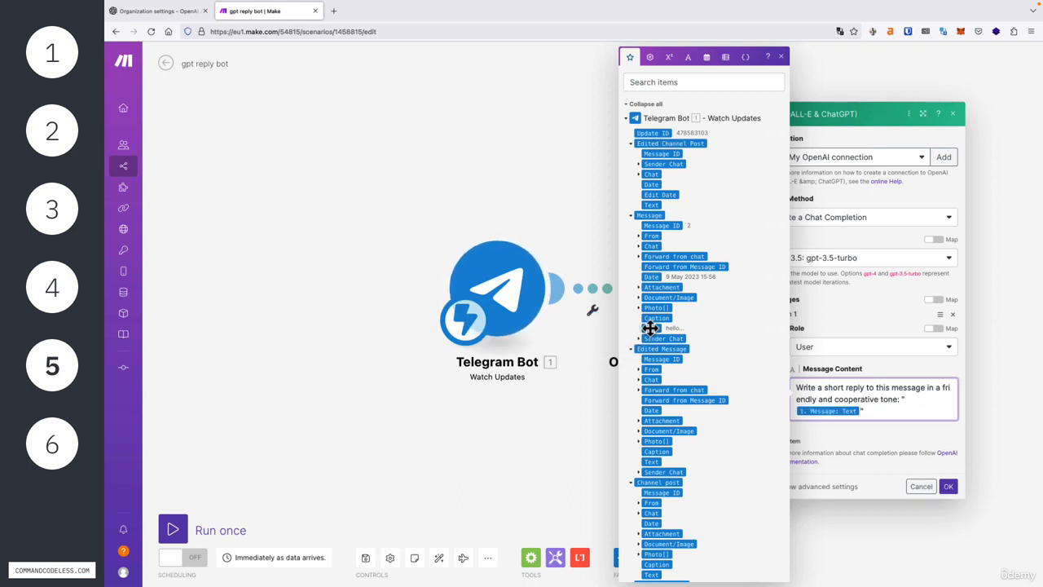
drag(885, 410, 794, 388)
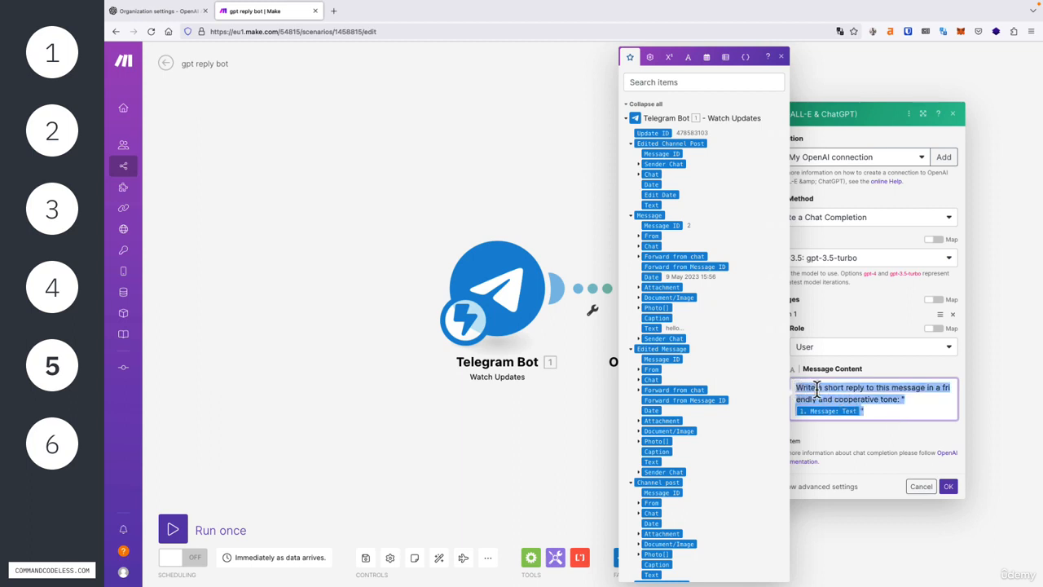
Step: Review the prompt wording and save the OpenAI module settings
click(890, 414)
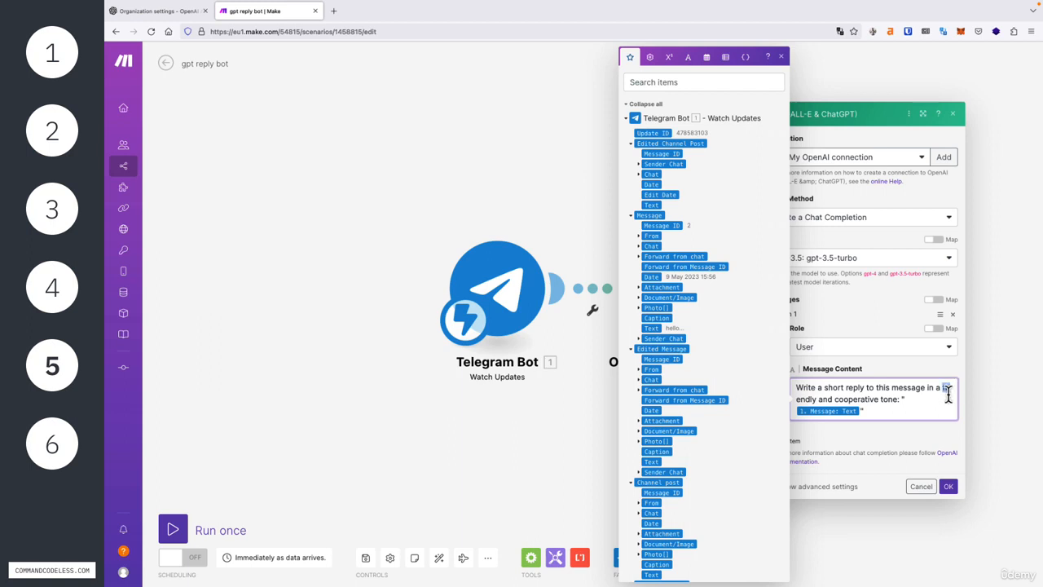
drag(943, 389, 897, 405)
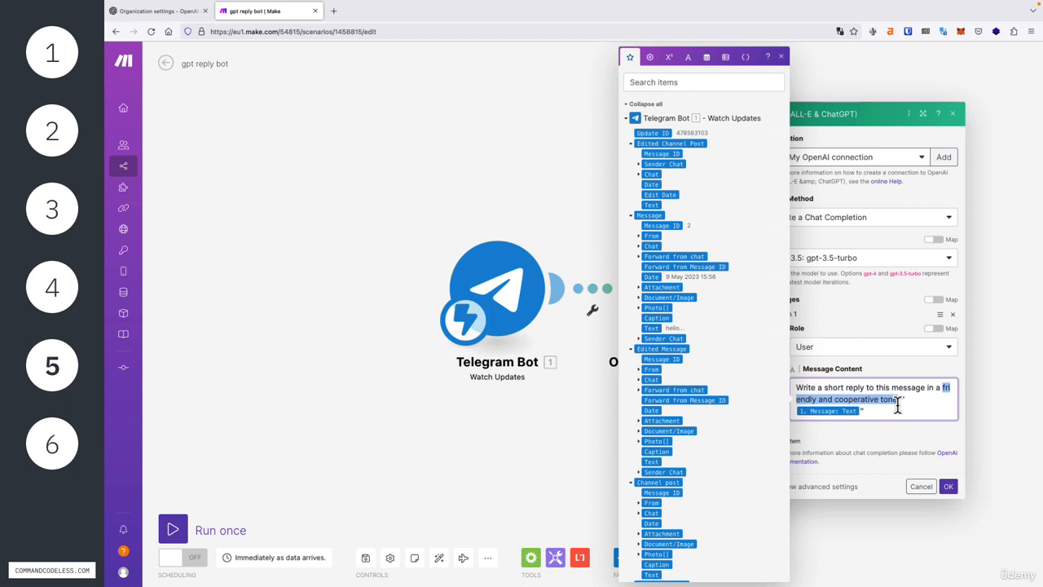
drag(862, 388, 797, 388)
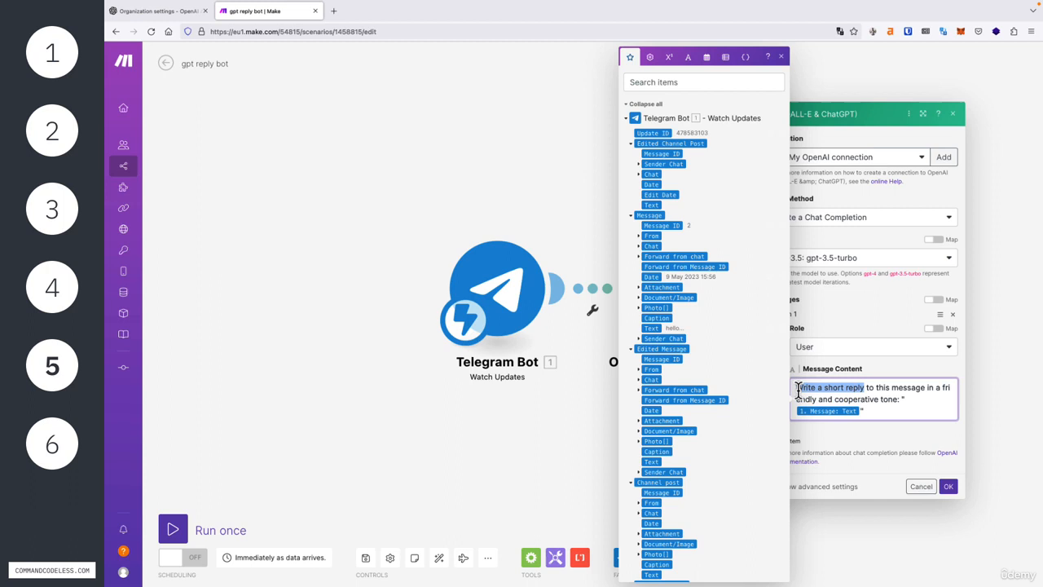
click(852, 389)
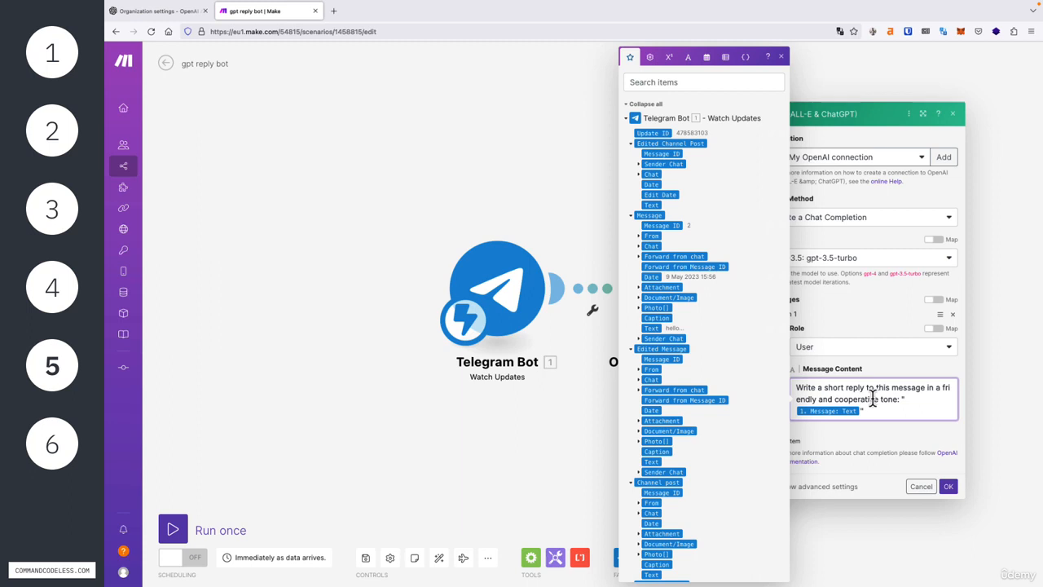
click(948, 486)
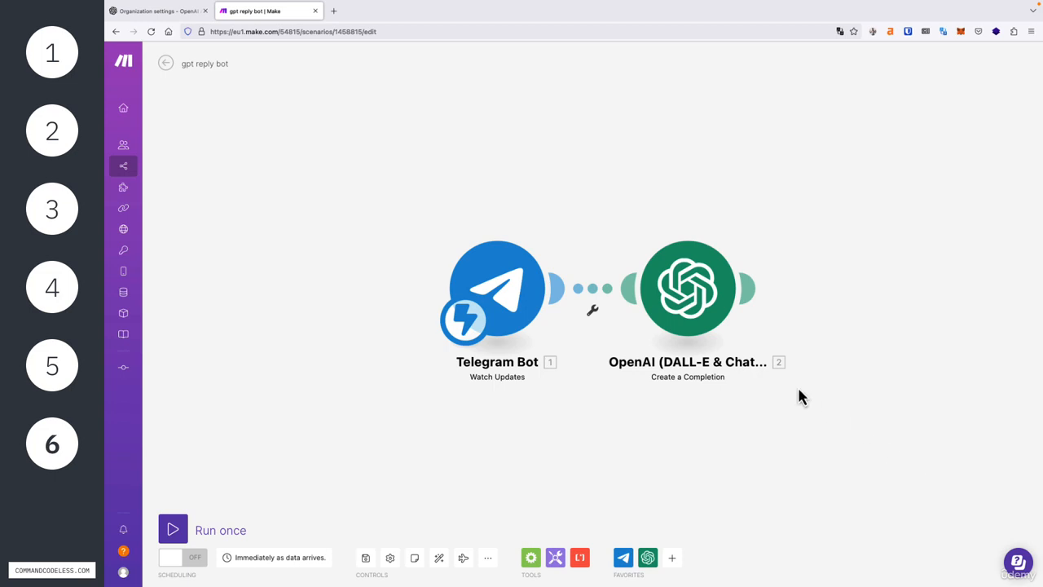
Step: Choose Run this module only from the OpenAI module's right-click menu
right_click(691, 298)
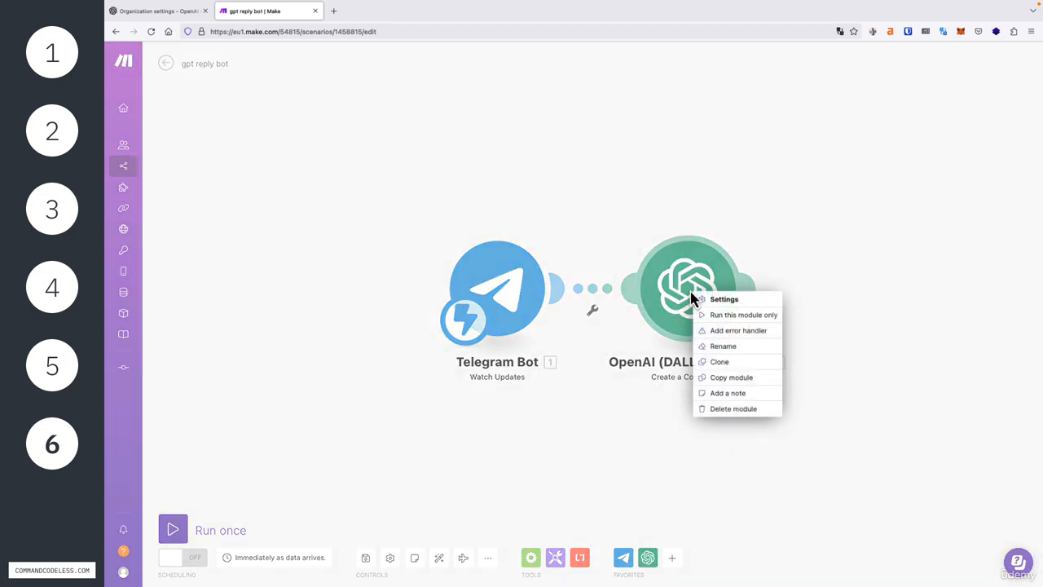
click(717, 316)
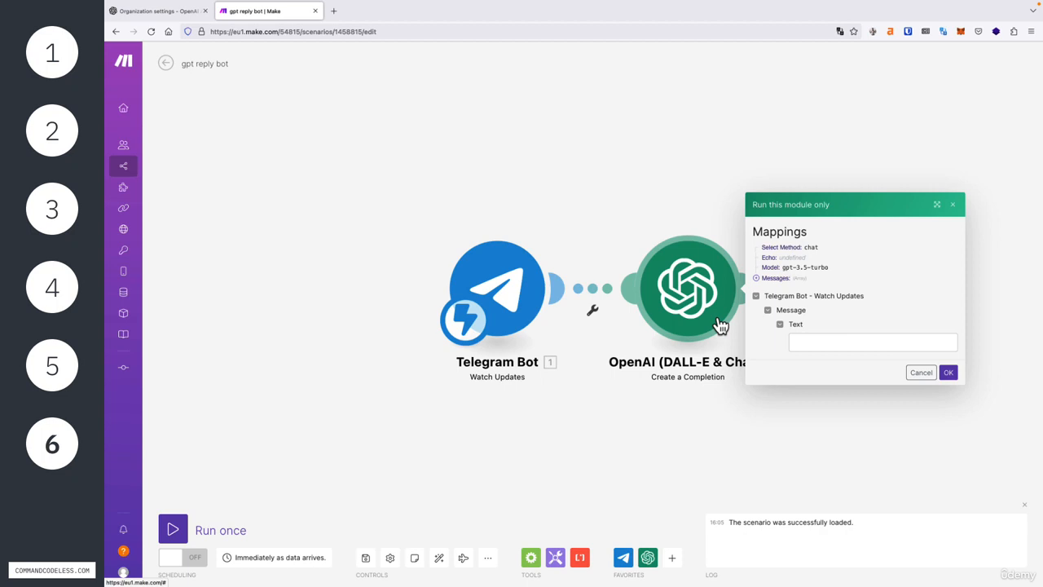
Step: Enter the friendly-reply prompt with sample message 'Hey! ... Want to catch up soon?' and run the test
click(808, 342)
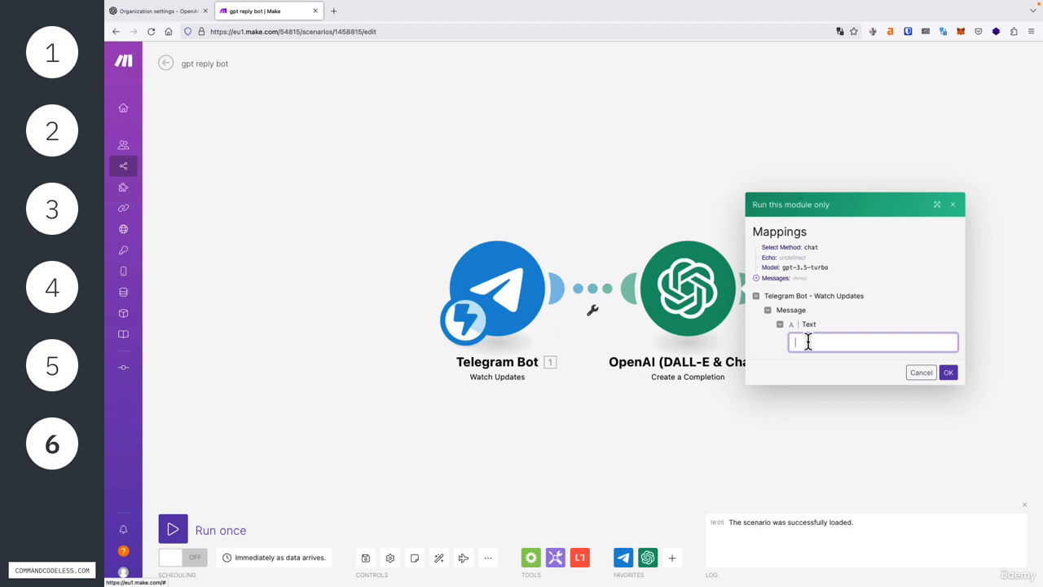
text(Write ashort reply to this message in a friendly and cooperative tone: ""H)
text(catch up soon?")
key(Up)
key(Down)
key(Up)
key(Right)
key(Right)
key(Right)
key(Right)
key(Right)
key(Right)
key(Right)
key(Right)
key(Right)
key(Right)
key(Right)
key(Right)
key(Right)
key(Right)
key(Right)
key(Right)
key(Right)
key(Right)
key(Right)
key(Right)
key(Right)
key(Right)
key(Right)
key(Right)
key(Right)
key(Right)
key(Right)
key(Right)
key(Right)
key(Right)
key(Right)
key(Right)
key(Right)
key(Right)
key(Right)
key(Right)
key(Right)
key(Right)
key(Right)
key(Right)
click(949, 373)
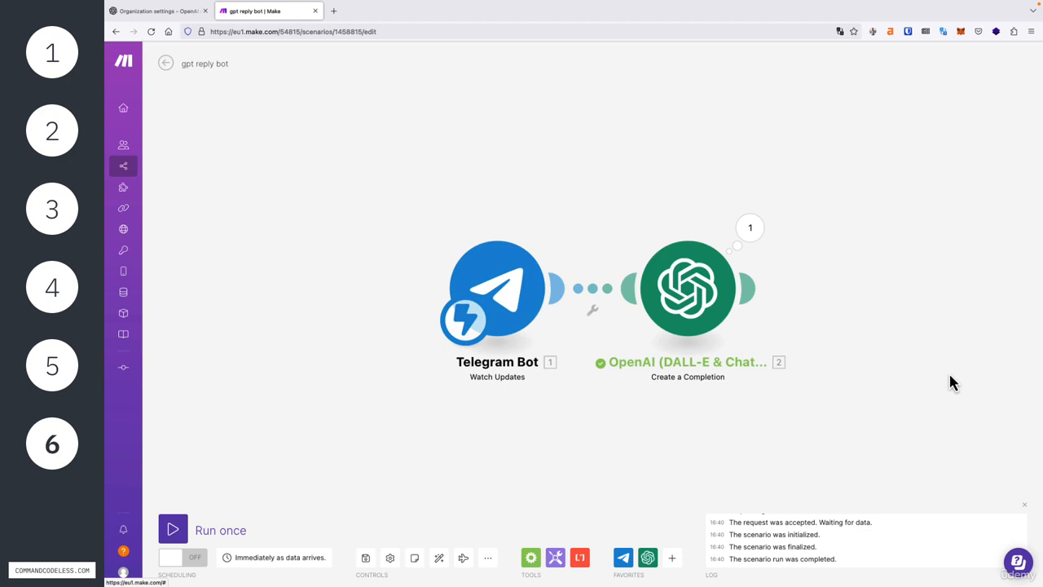
Step: Open the OpenAI run details and expand the input Messages to view the full prompt sent
click(750, 230)
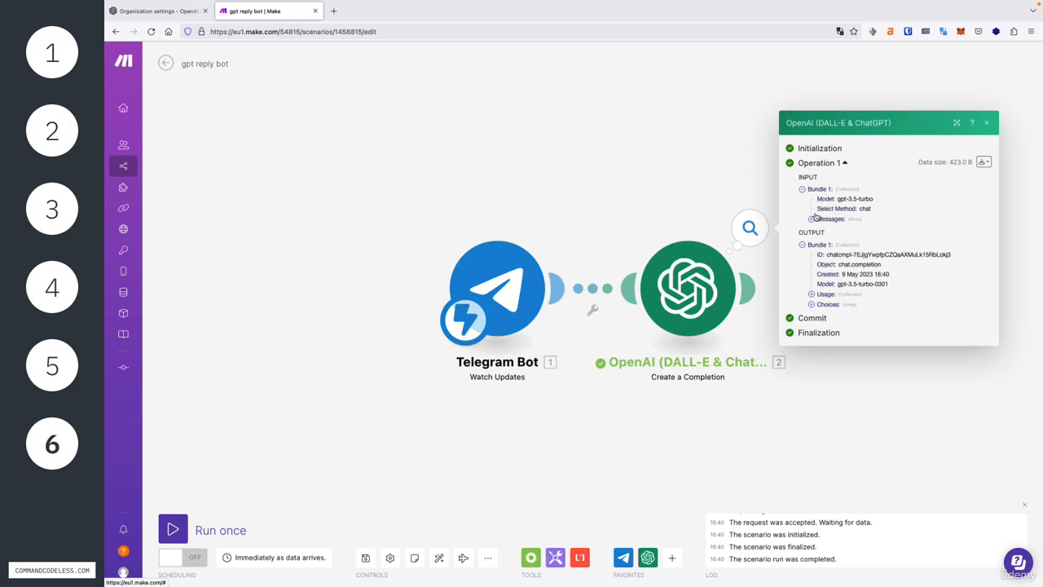
click(811, 219)
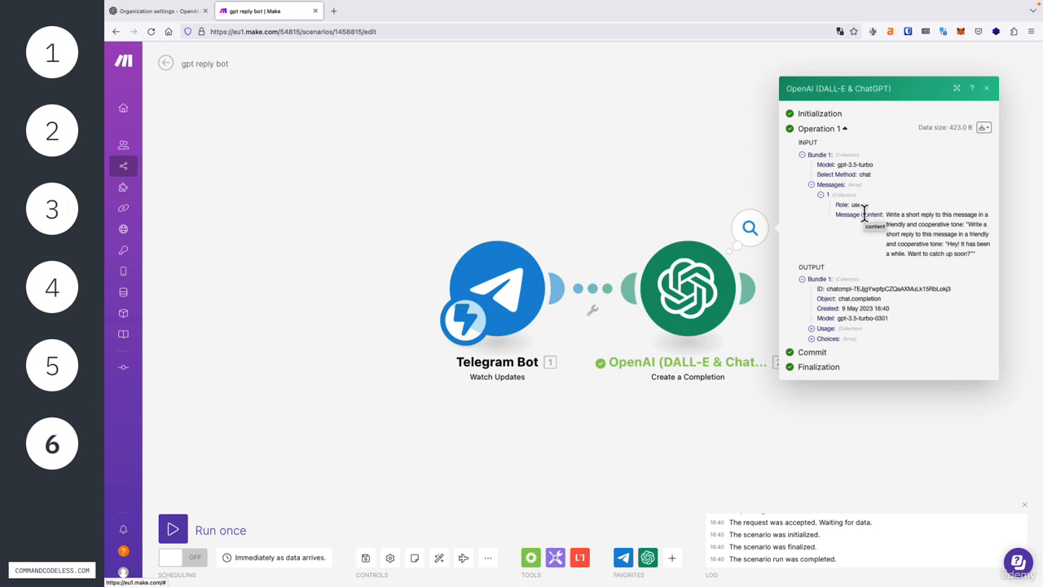
drag(886, 214, 974, 255)
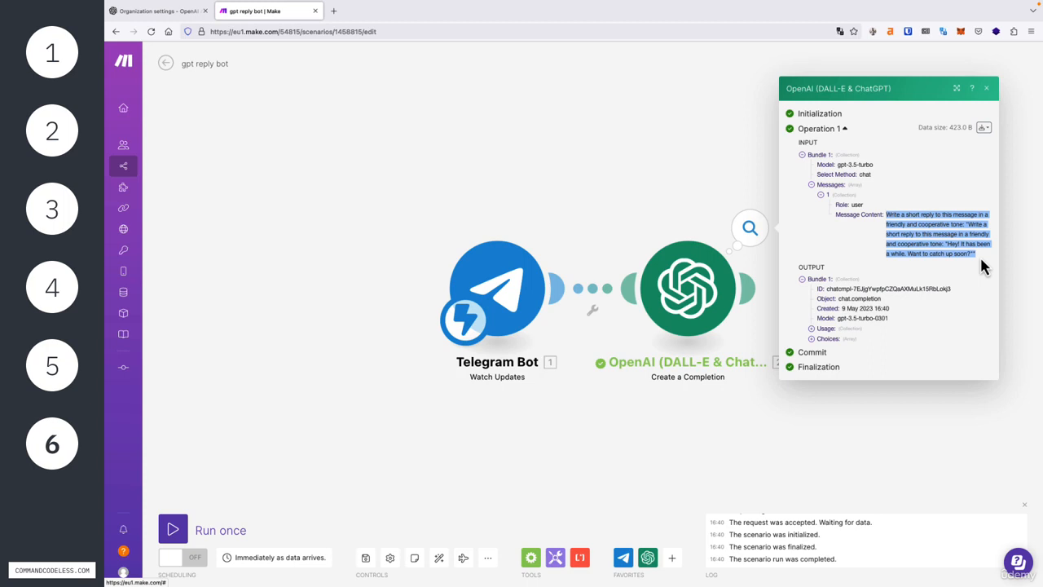
click(800, 269)
double_click(800, 269)
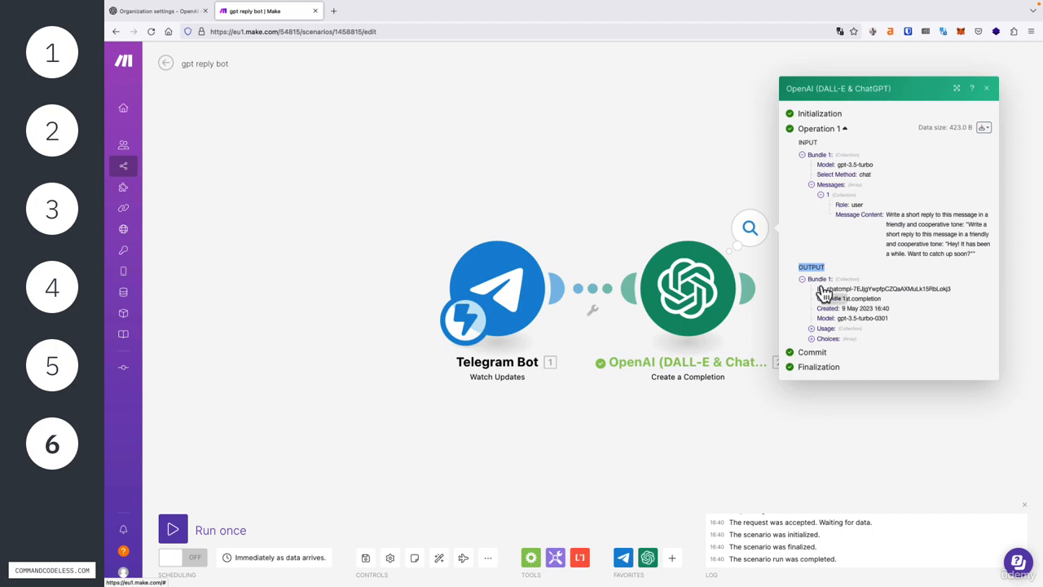
Step: Expand Usage (53 prompt, 33 completion, 86 total tokens) and Choices item 1 with finish reason stop
click(812, 328)
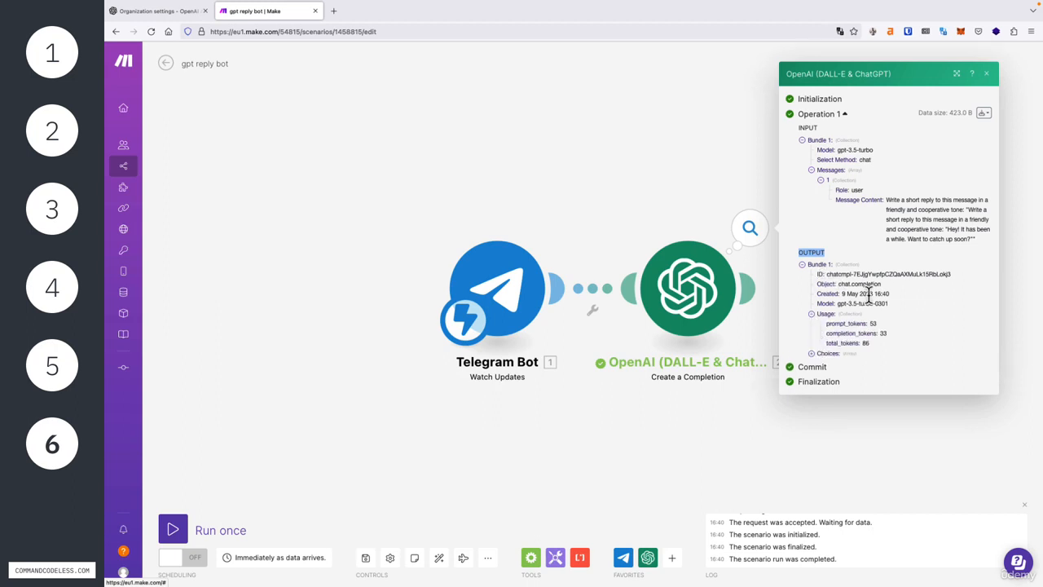
drag(826, 323, 878, 346)
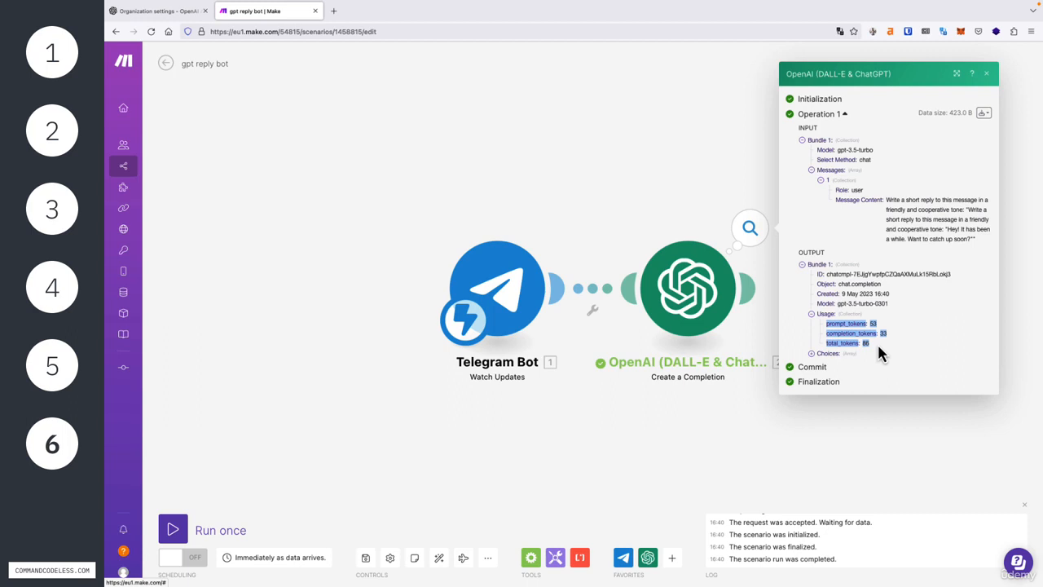
click(811, 354)
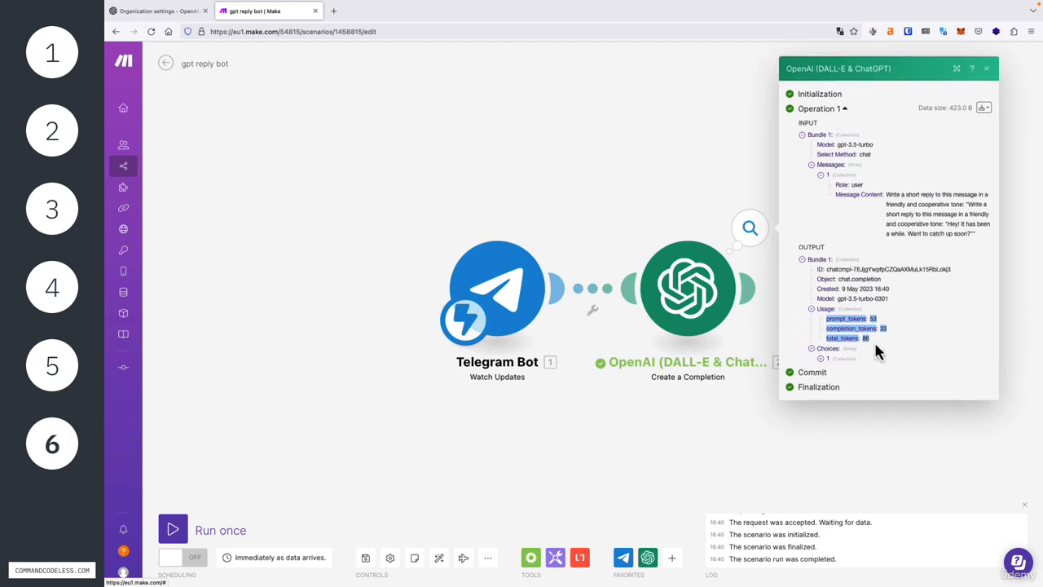
click(822, 359)
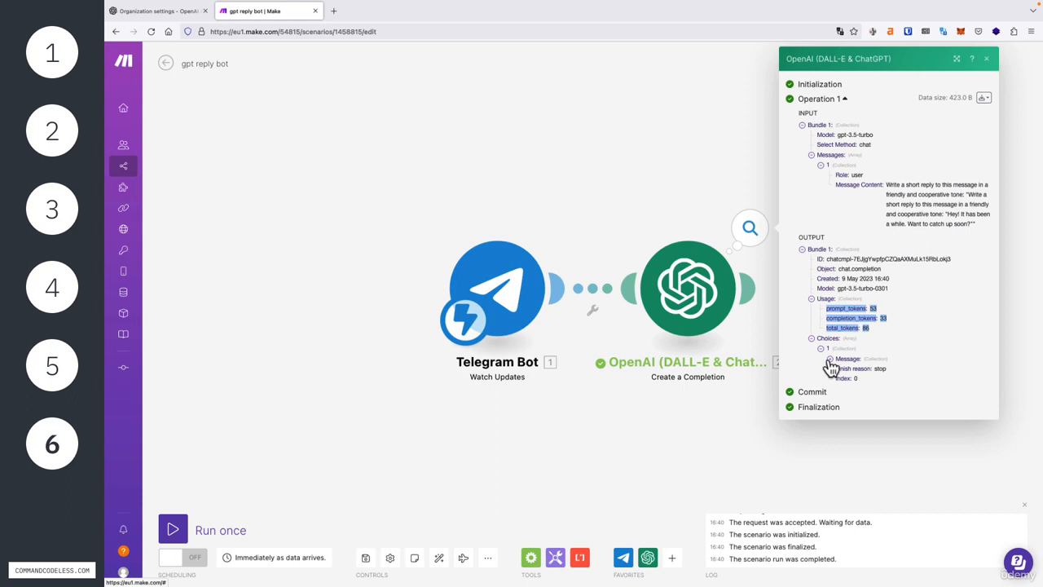
Step: Expand Message in Choices item 1 to read the assistant's 'Great to hear from you' reply
click(830, 359)
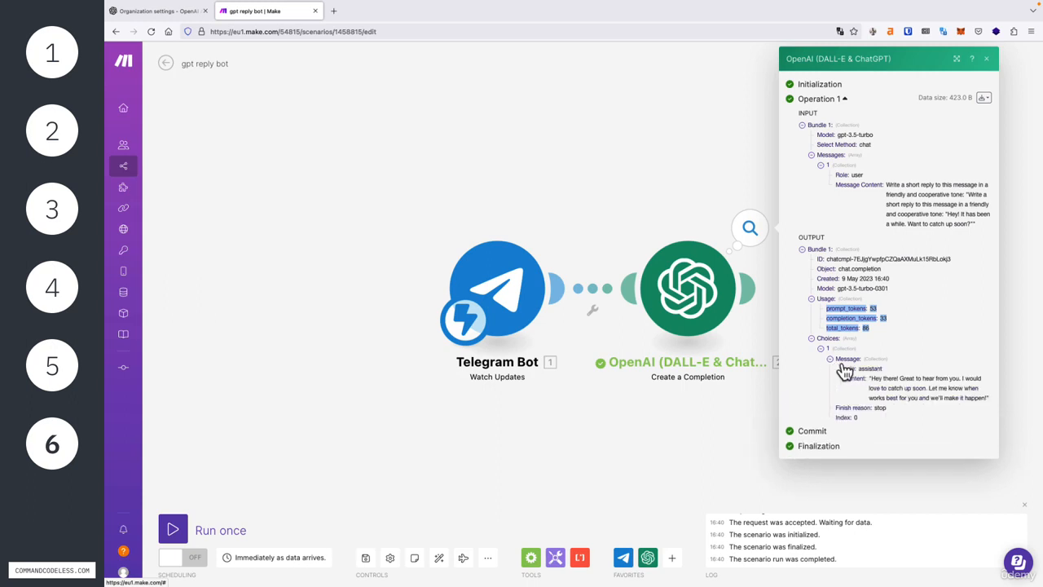
drag(844, 368, 987, 400)
click(881, 375)
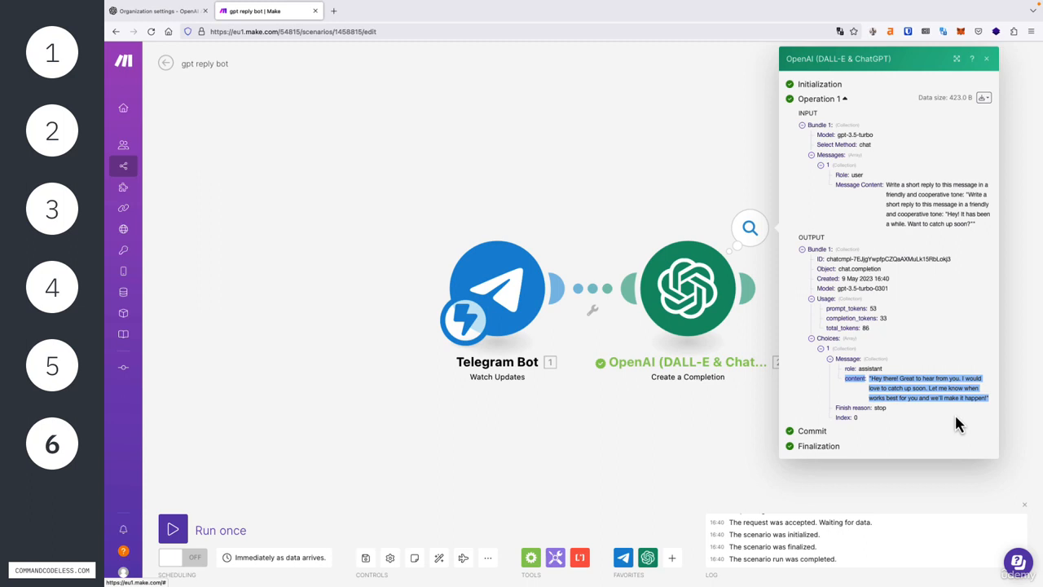
Step: Close the OpenAI run details panel to return to the two-module scenario canvas
click(986, 59)
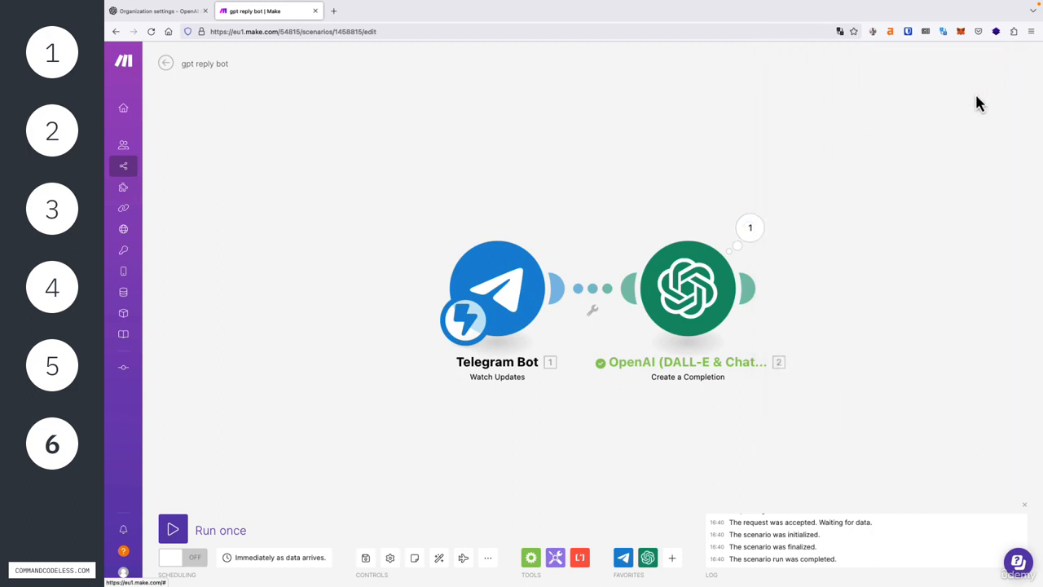